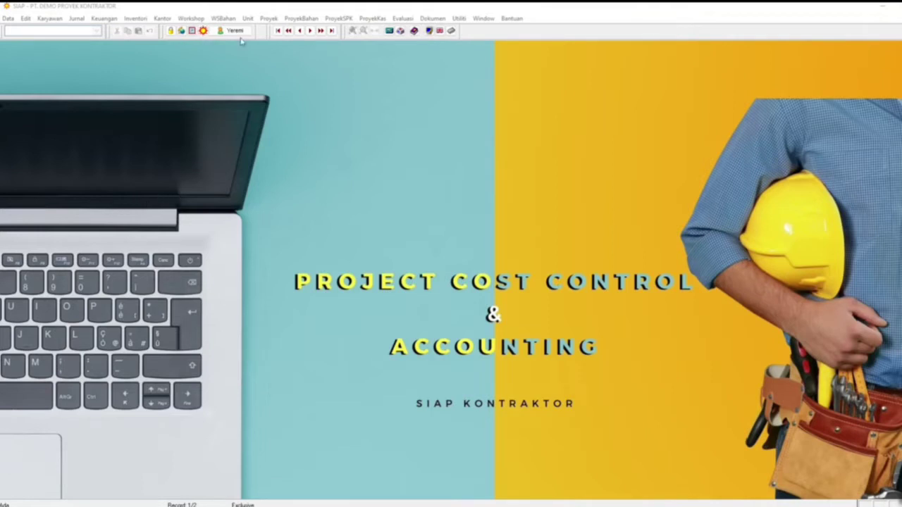
Open the project job list (Daftar Pekerjaan Proyek) and load the jobs of project 210007
click(269, 19)
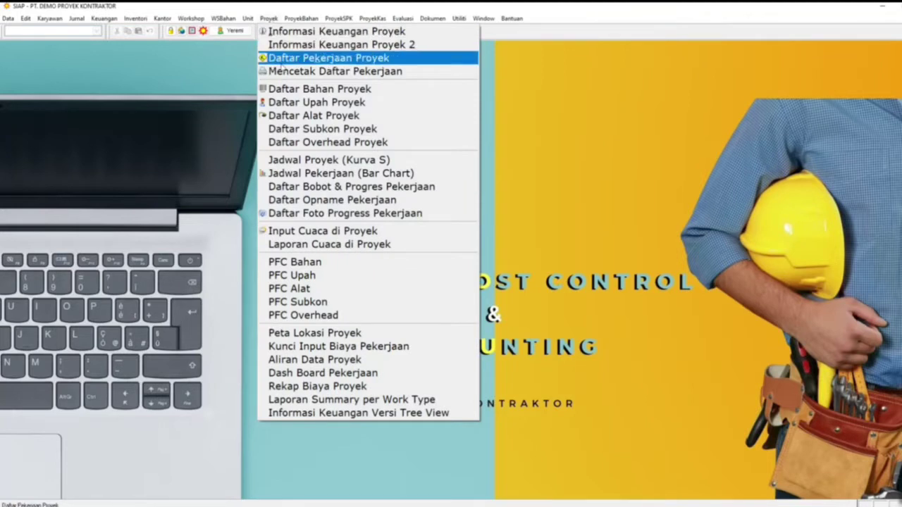
click(279, 57)
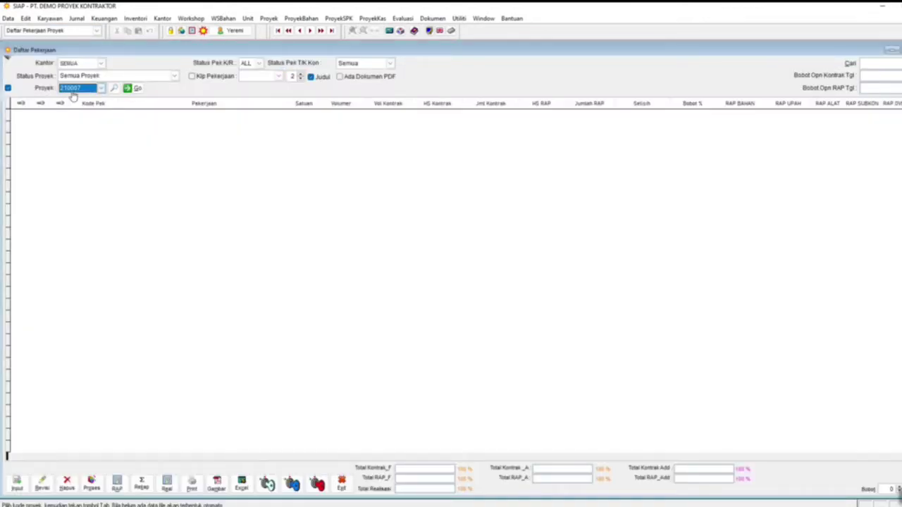
click(136, 88)
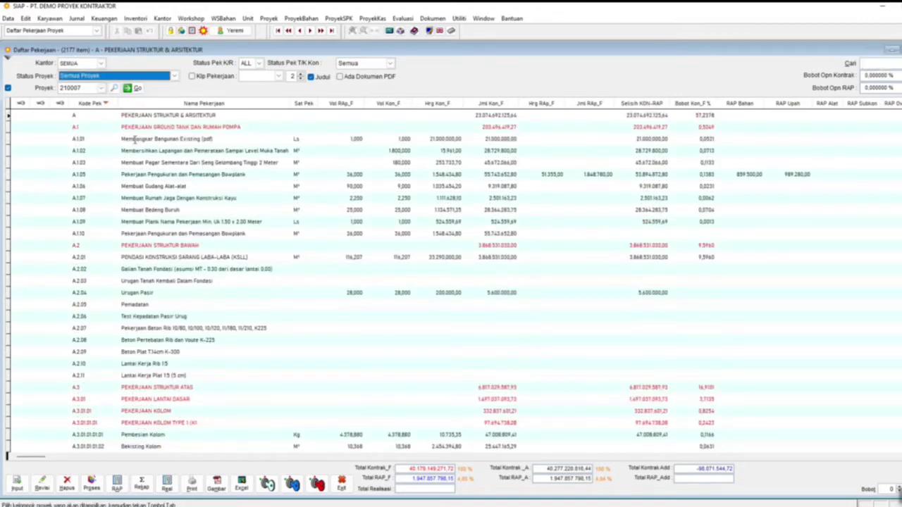
View the RAP component form of job A.1.07, Membuat Rumah Jaga Dengan Konstruksi Kayu, and close it without entering anything
click(148, 201)
click(144, 151)
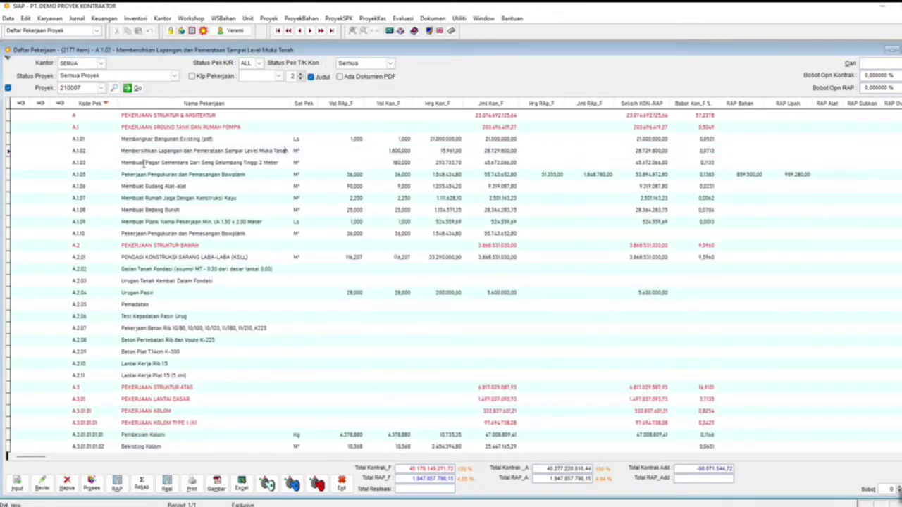
click(144, 163)
click(145, 174)
click(147, 186)
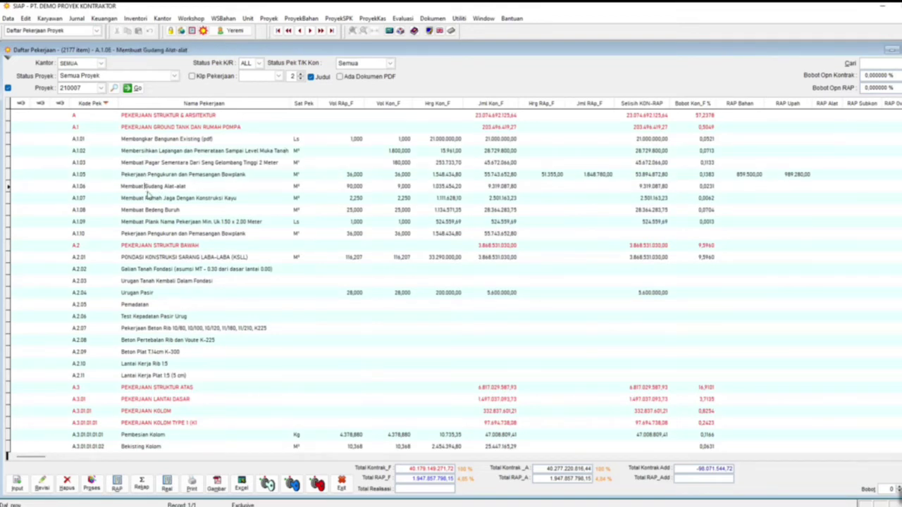
click(148, 198)
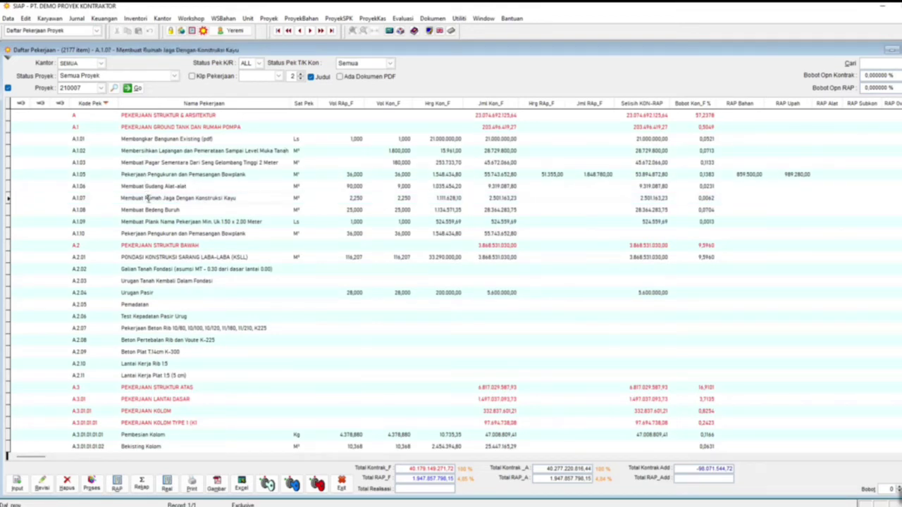
click(116, 486)
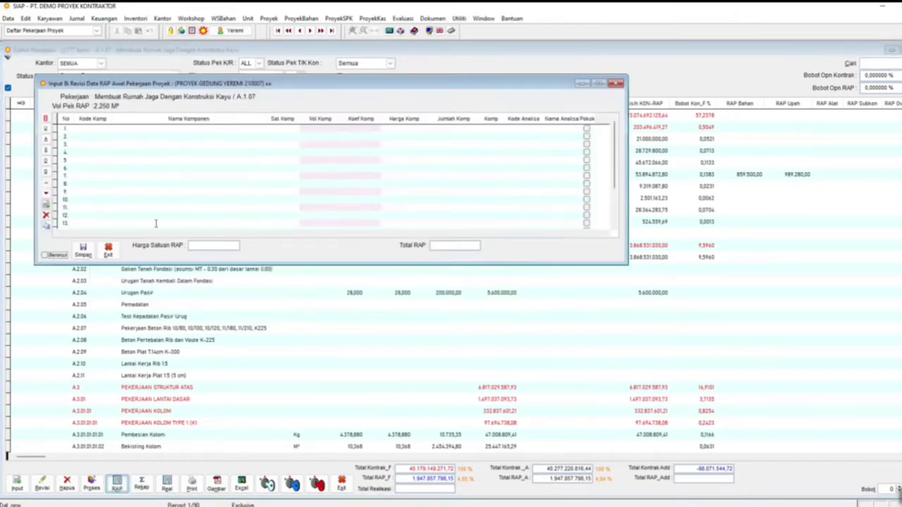
click(109, 249)
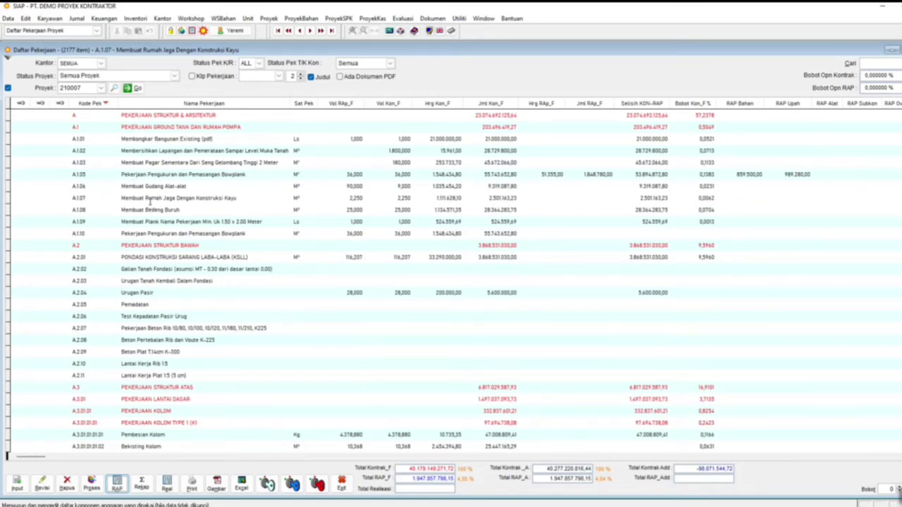
Look at the Urugan Pasir and Urugan Tanah Kembali Dalam Fondasi jobs, and close the project job list
click(139, 292)
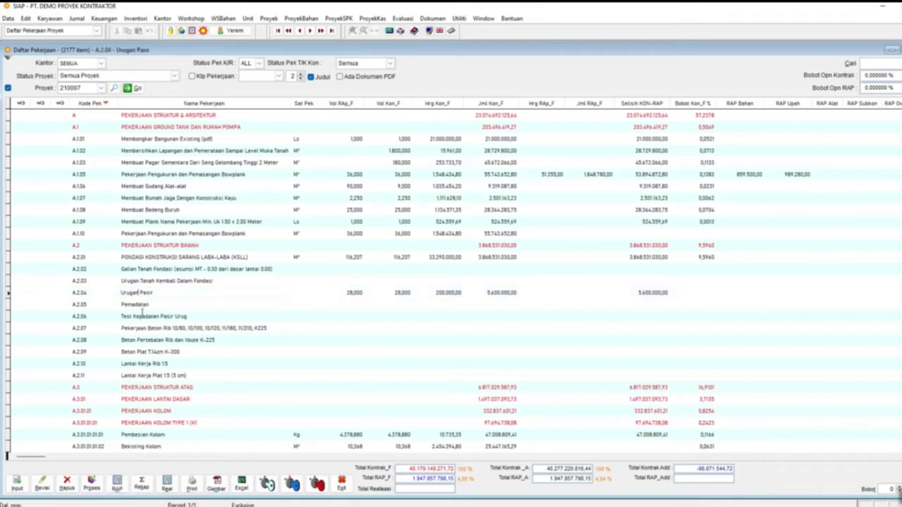
click(161, 280)
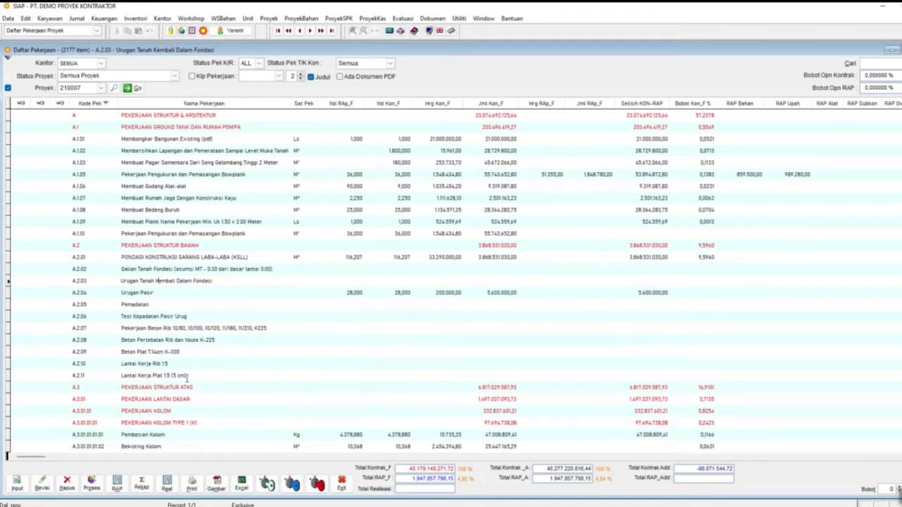
click(341, 485)
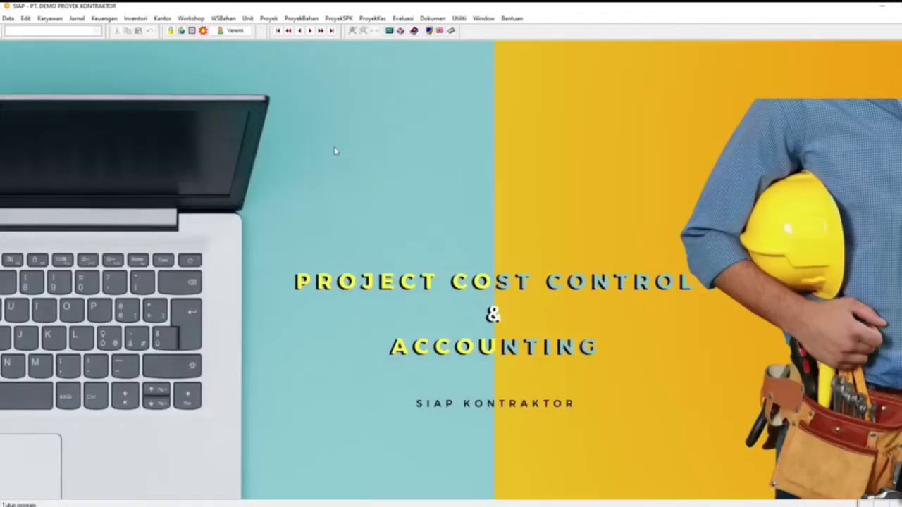
Open the cost analysis list (Daftar Analisa Biaya) and check the component form of 1 M2 Pembuatan Jalan Sementara
click(274, 21)
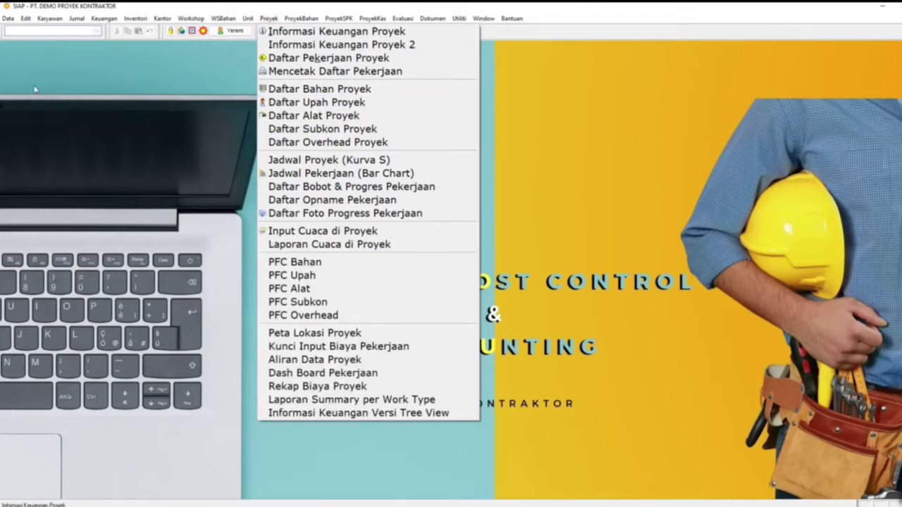
mouse_move(9, 21)
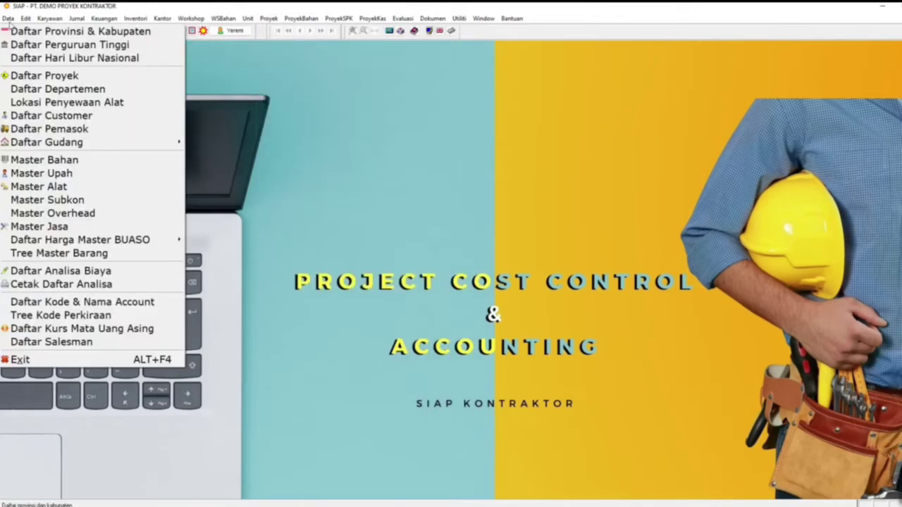
click(69, 275)
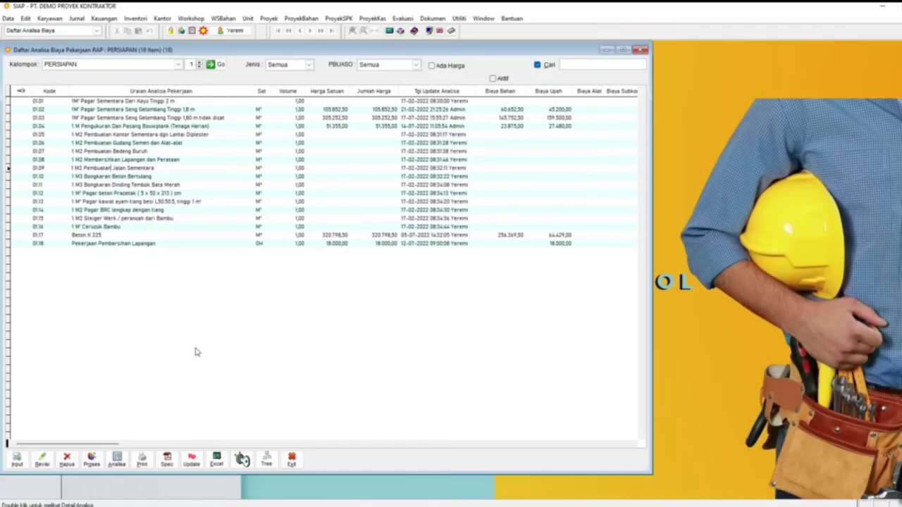
click(117, 460)
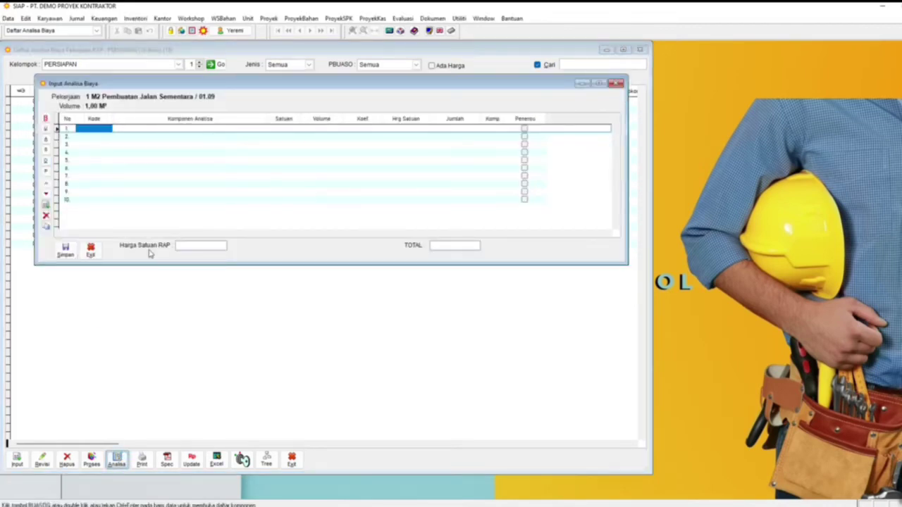
click(96, 249)
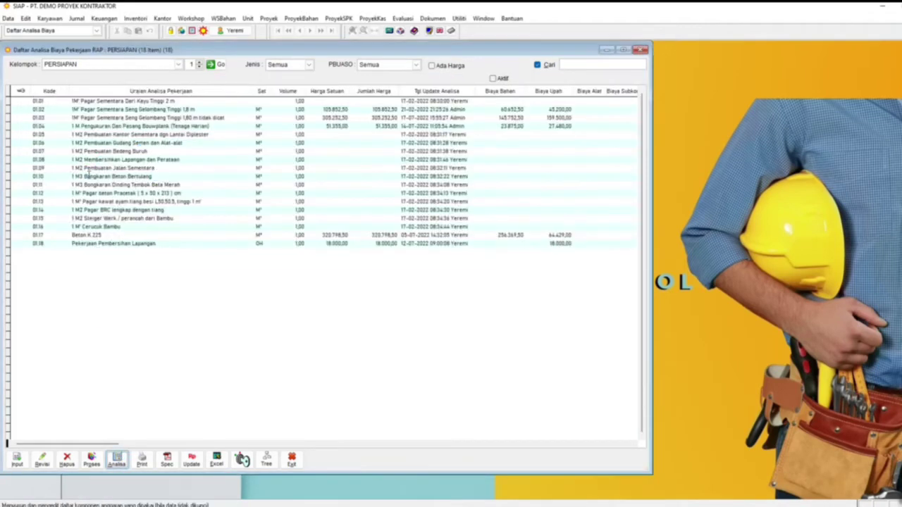
Examine the components of analysis 01.04, 1 M Pengukuran Dan Pasang Bouwplank (Tenaga Harian), and close its form
click(116, 125)
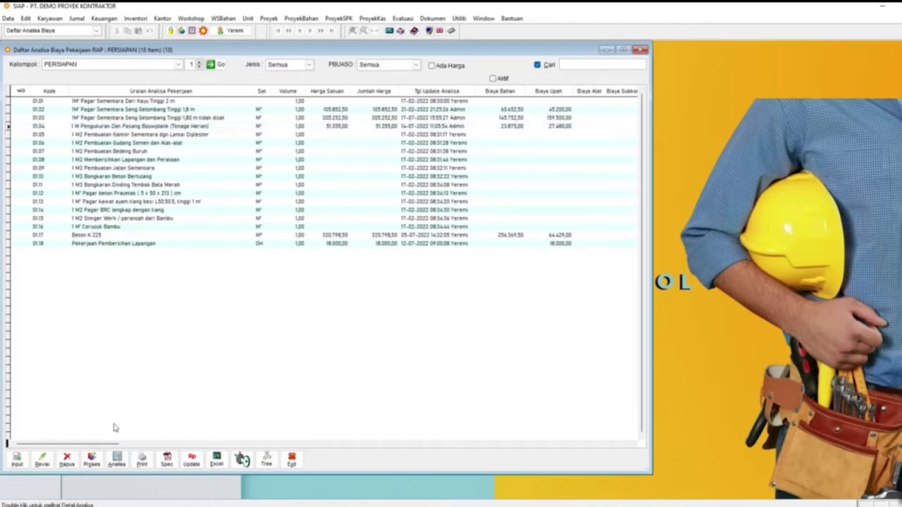
click(117, 459)
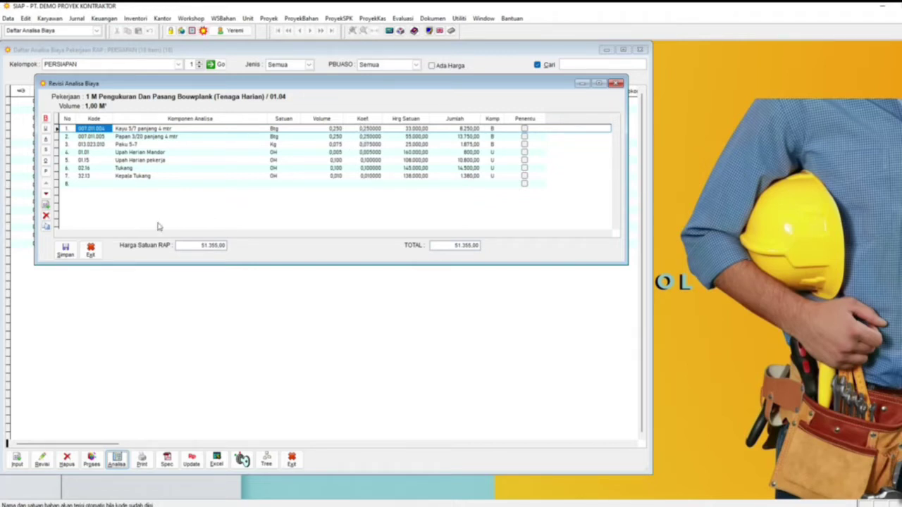
click(90, 251)
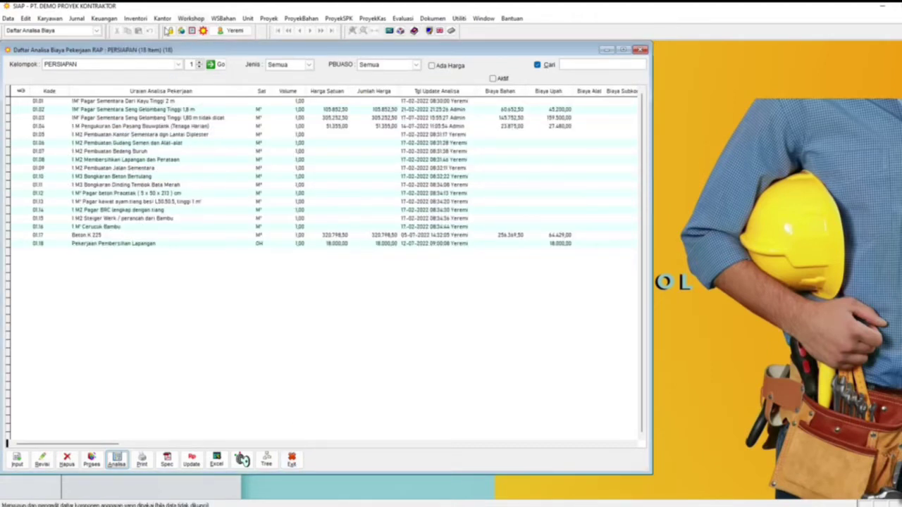
Set the analysis group filter to Semua and browse the cost analyses of every group
click(178, 64)
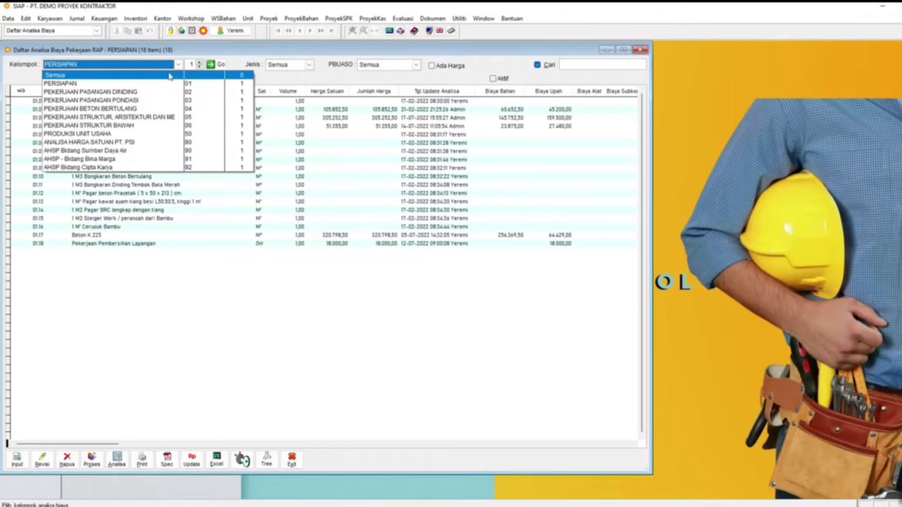
click(169, 75)
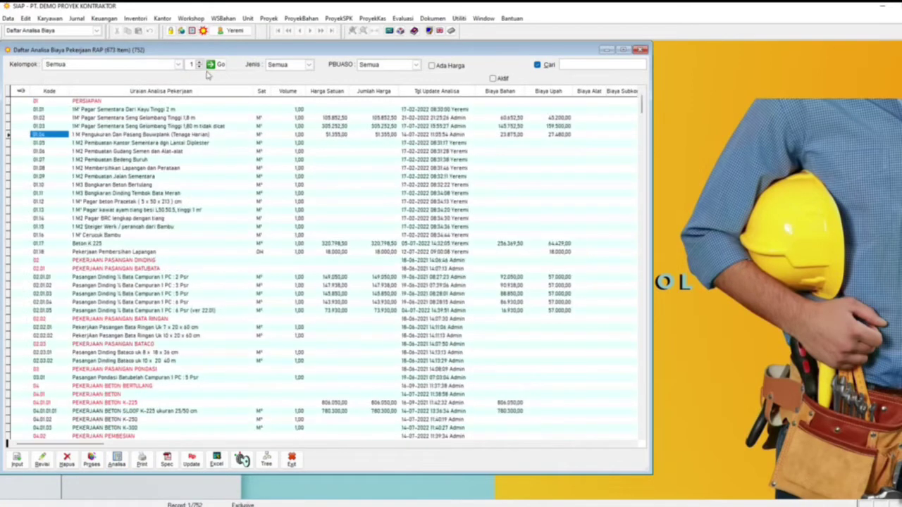
click(210, 65)
scroll(105, 127, down, 2)
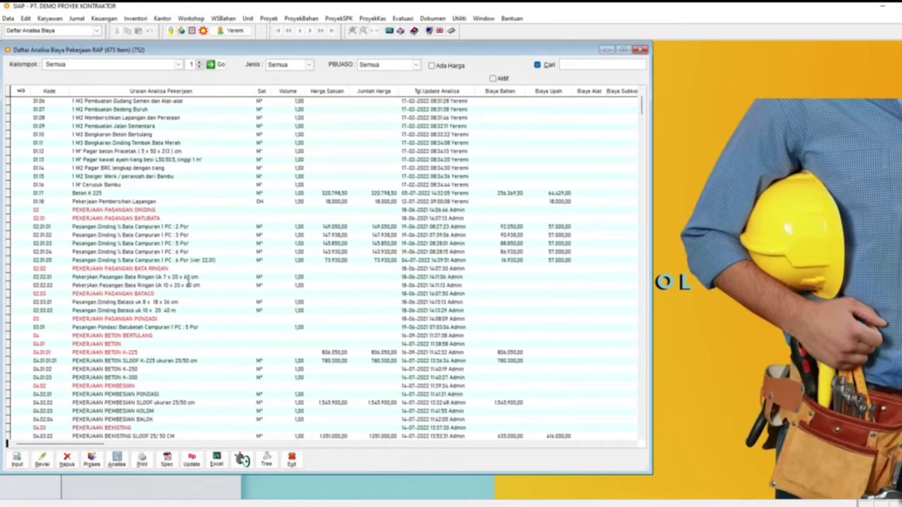
View the blank entry form for a new cost analysis and close it without saving
click(17, 459)
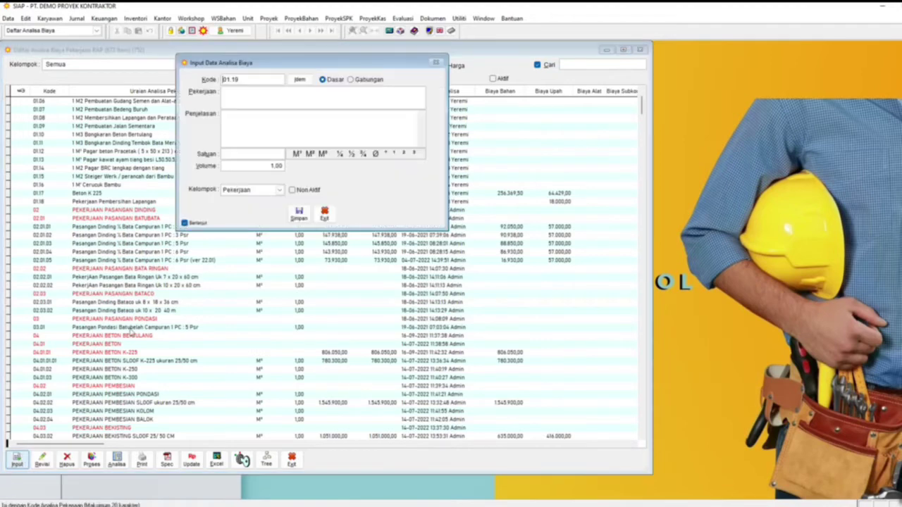
click(225, 103)
click(323, 213)
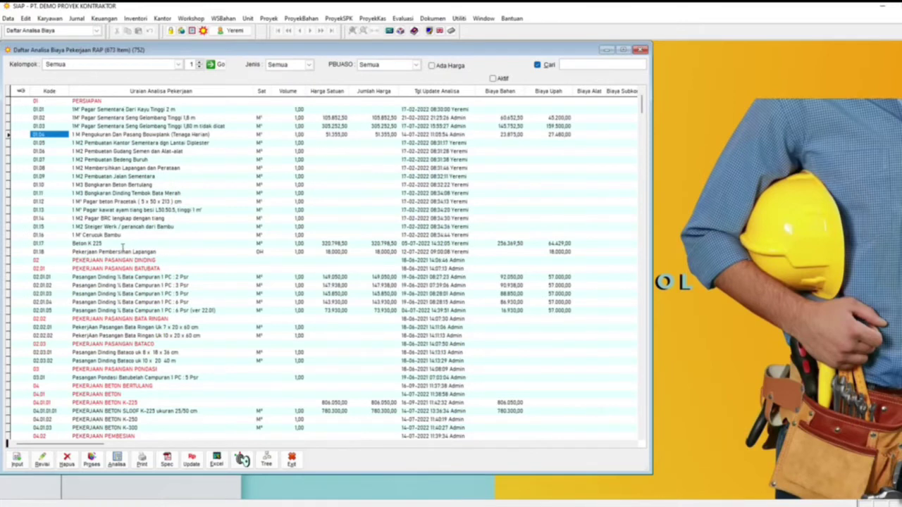
Examine the components of the Beton K 225 analysis, and close both its form and the cost analysis list
click(123, 246)
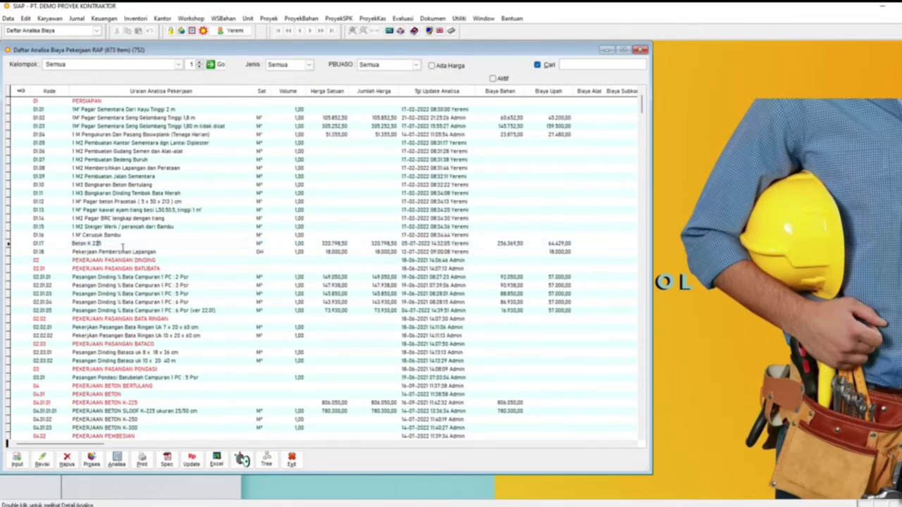
click(117, 461)
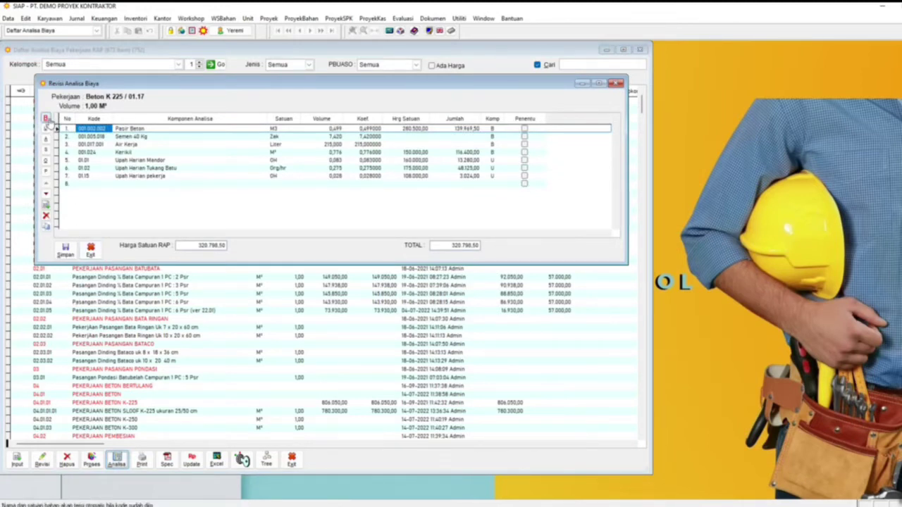
click(91, 250)
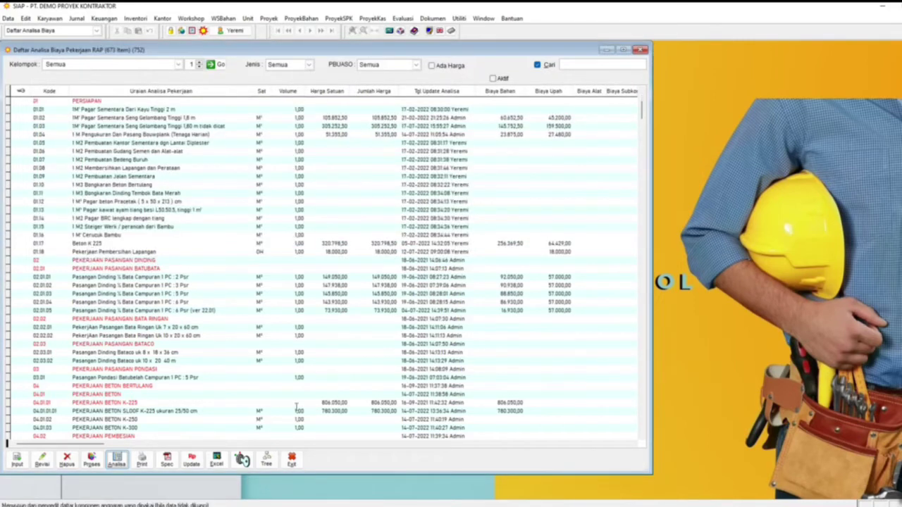
click(291, 459)
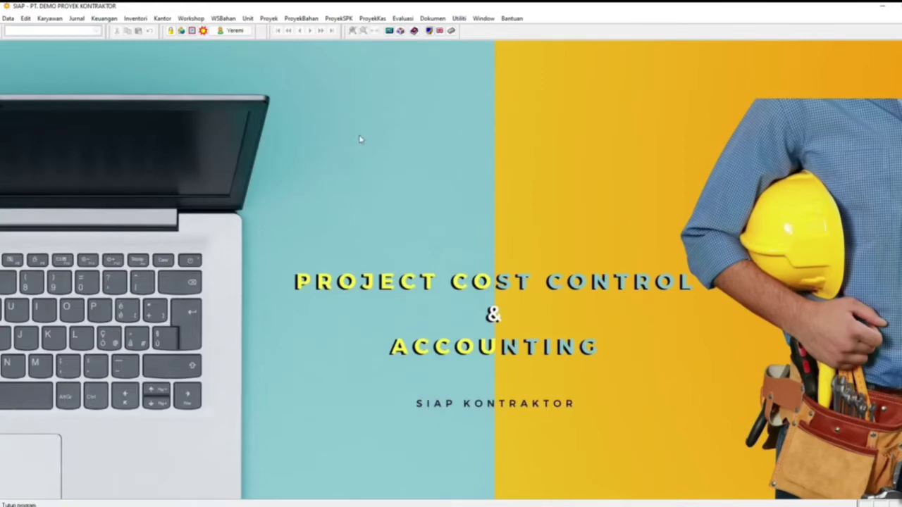
Reopen the project job list and load the jobs of project 210007
click(269, 19)
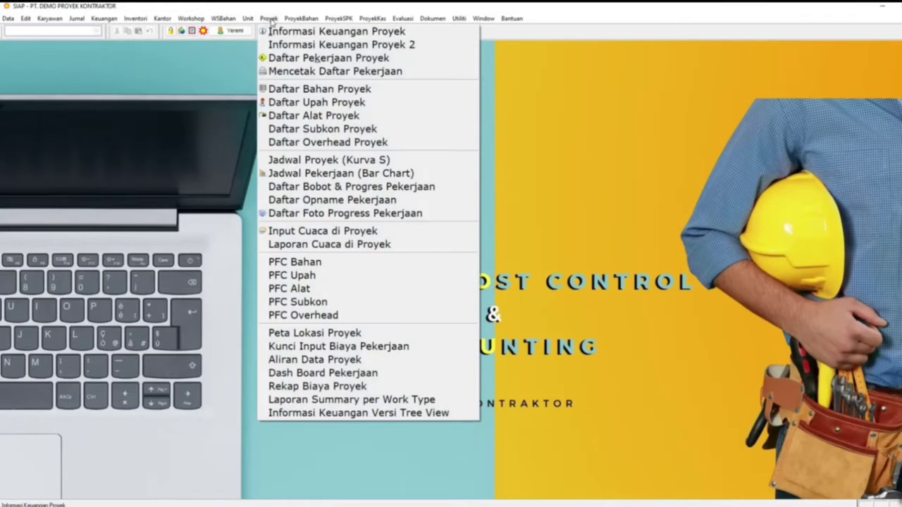
click(280, 58)
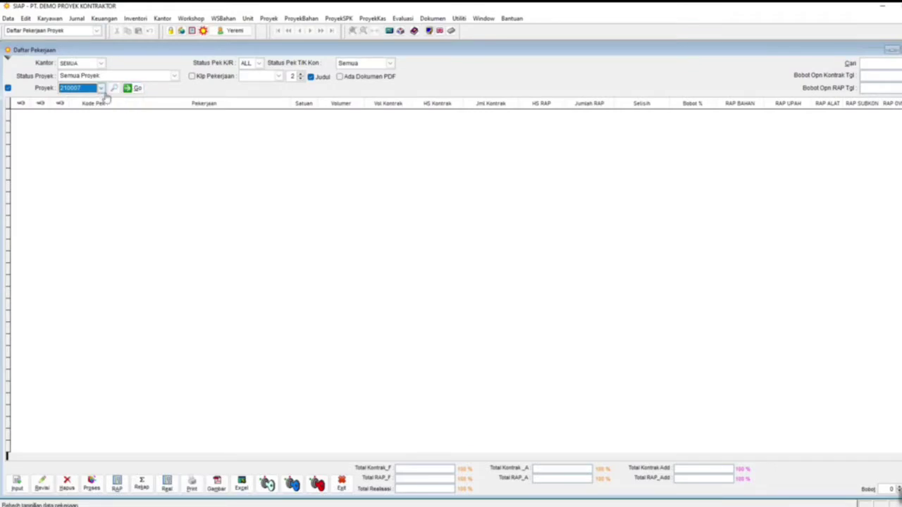
click(132, 90)
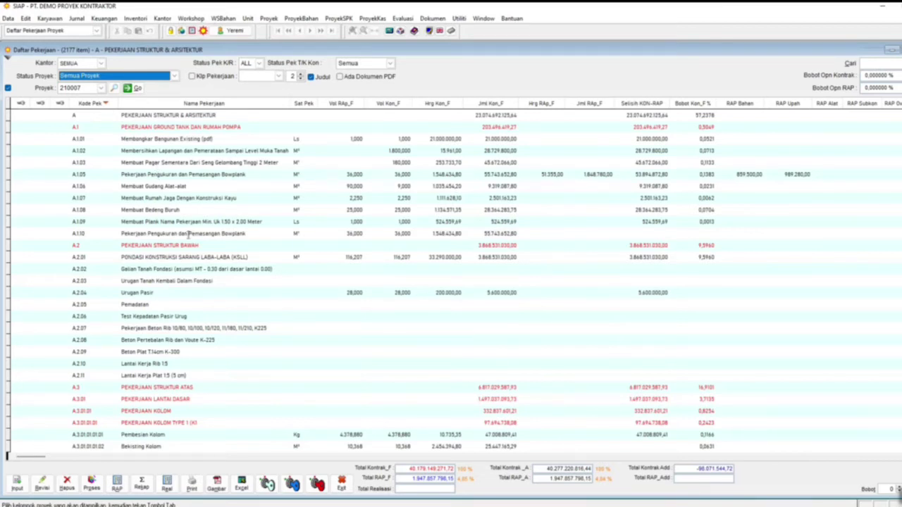
Open the RAP entry form of job A.1.10 Pekerjaan Pengukuran dan Pemasangan Bowplank and bring up its cost analysis selection
click(187, 233)
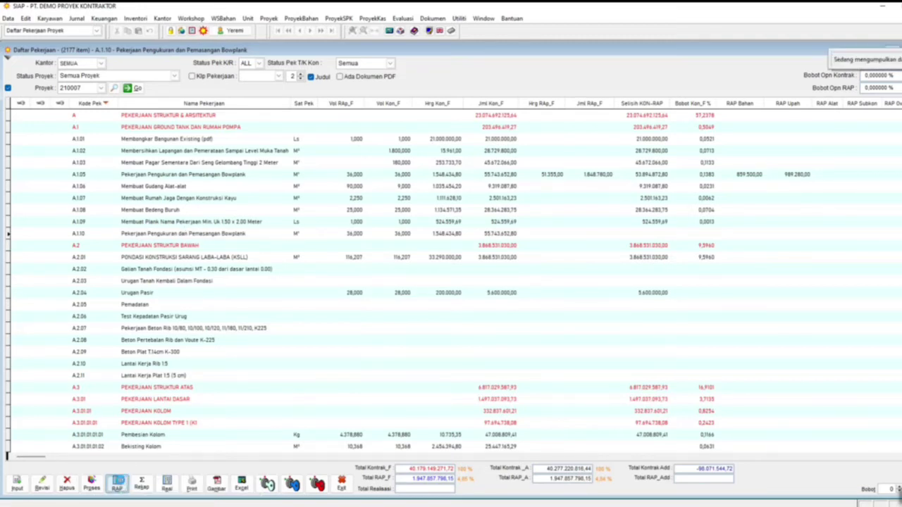
click(117, 483)
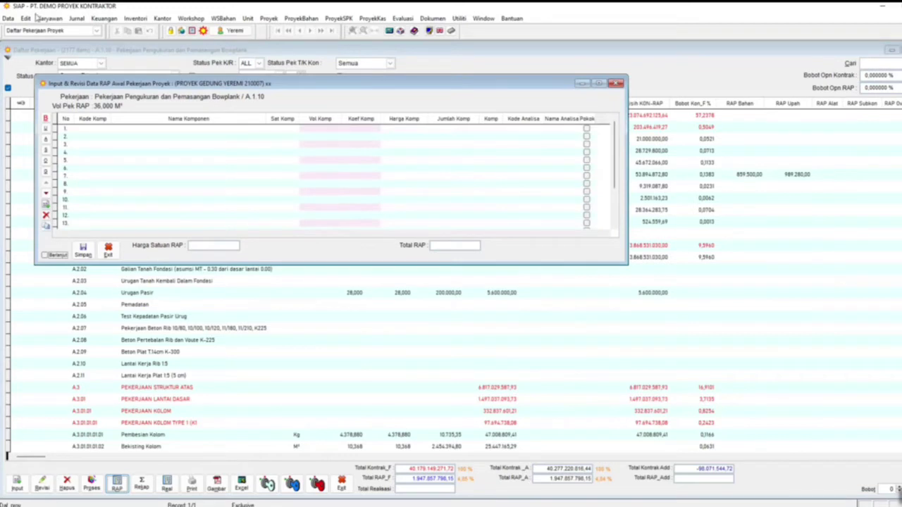
click(98, 128)
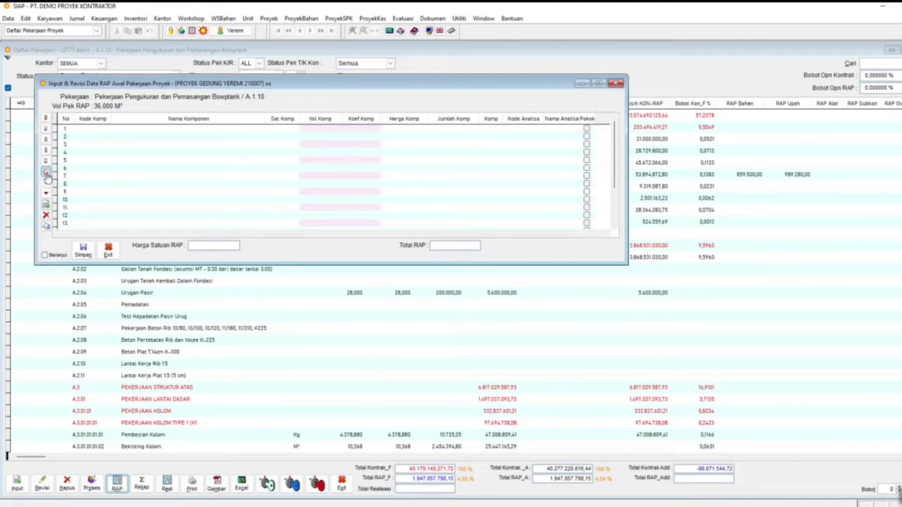
click(46, 173)
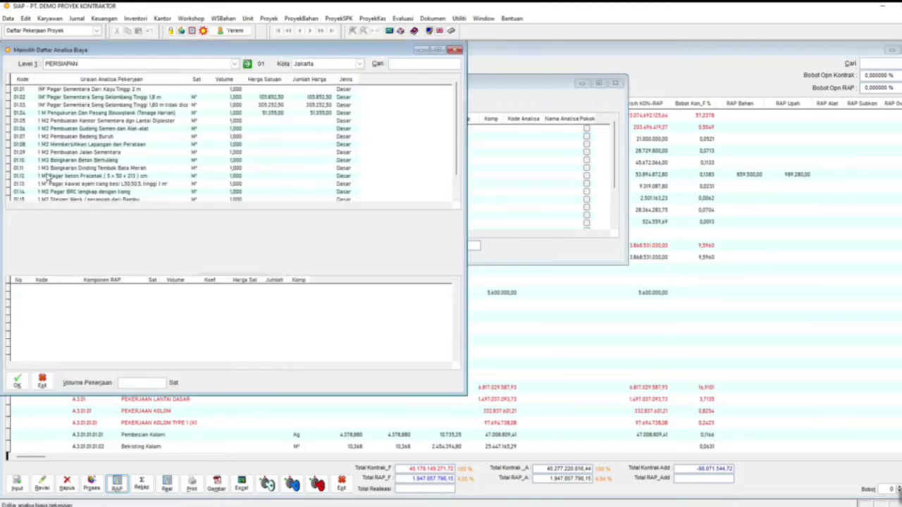
Insert analysis 01.04, 1 M Pengukuran Dan Pasang Bouwplank (Tenaga Harian), from the PERSIAPAN group into the job's RAP
click(92, 64)
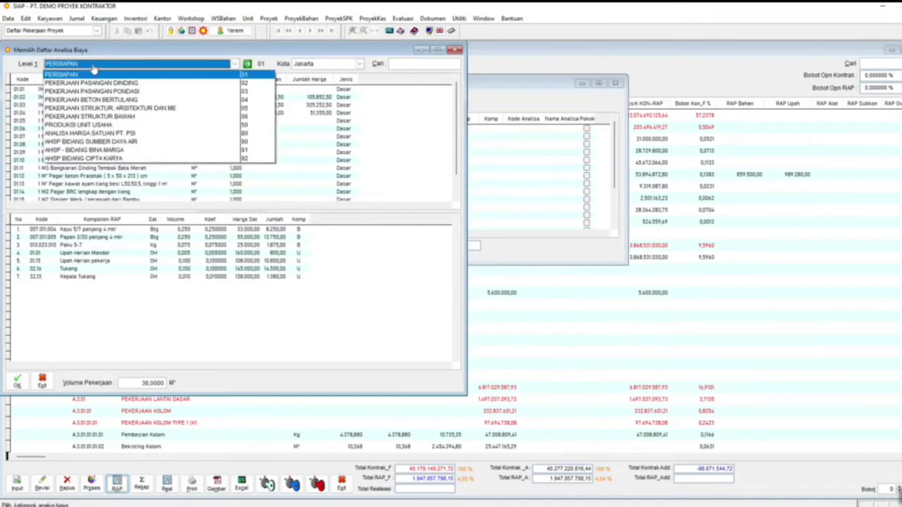
click(182, 75)
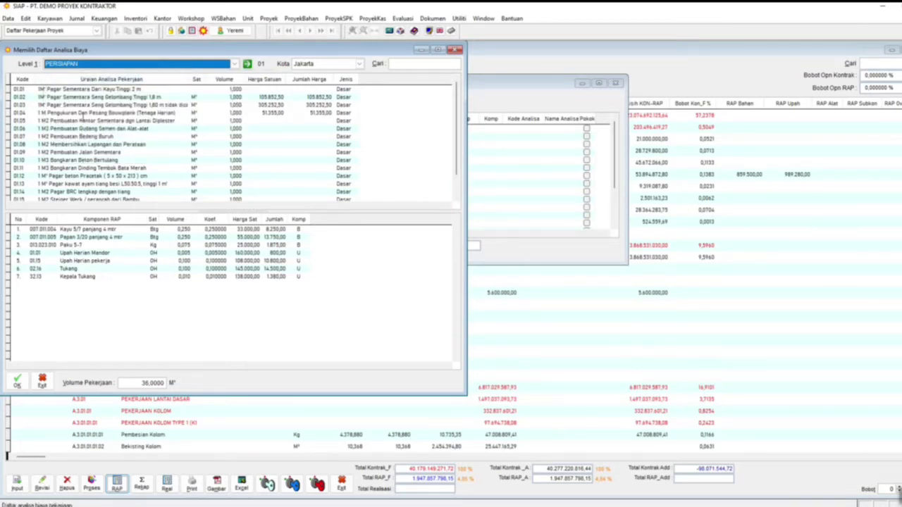
click(82, 114)
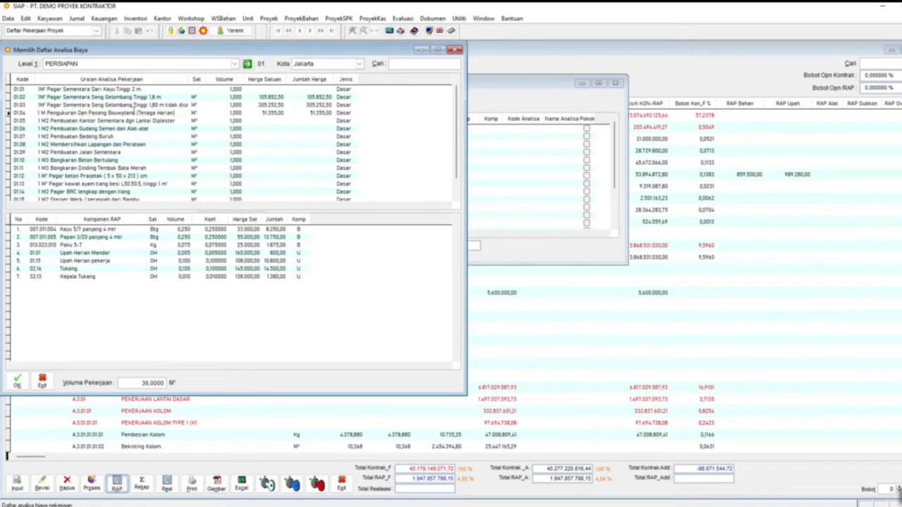
click(77, 122)
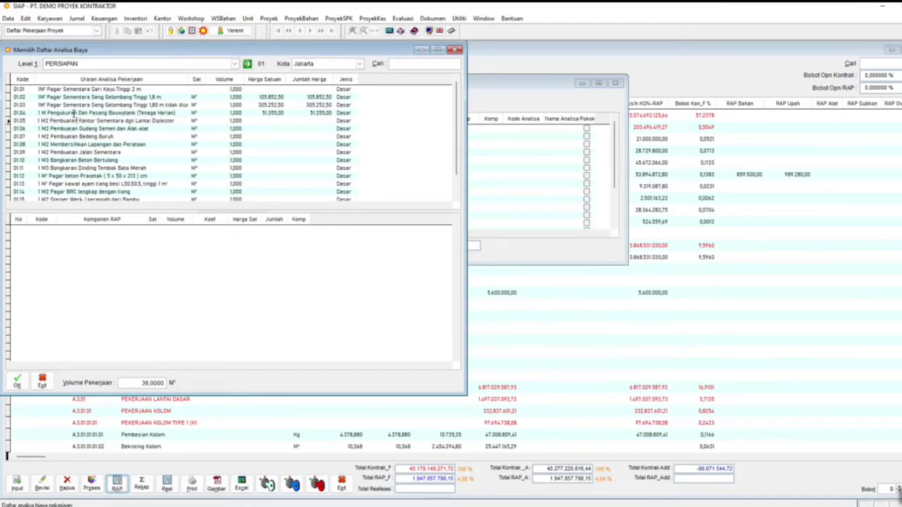
click(74, 112)
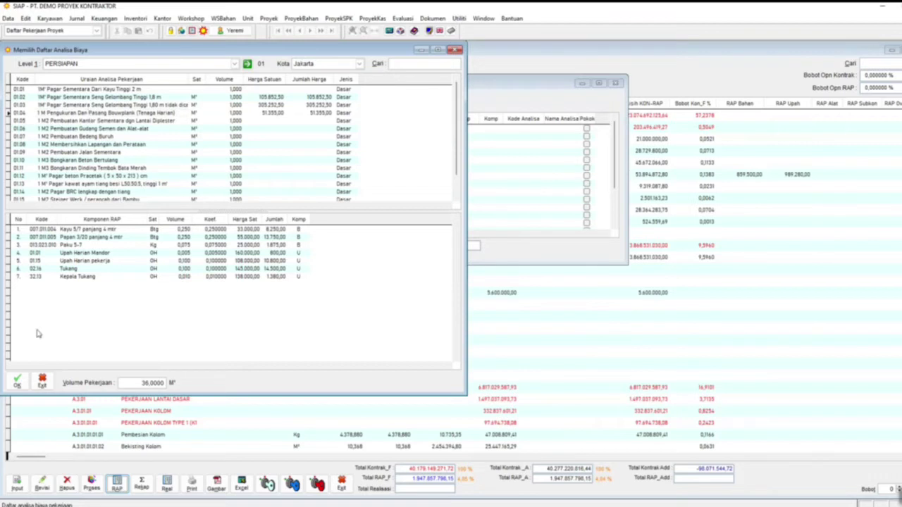
click(16, 382)
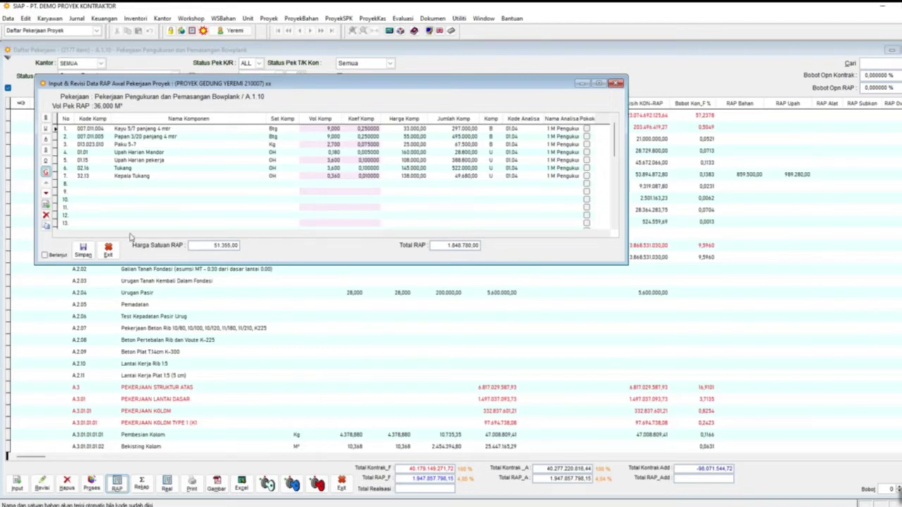
Check the coefficients of the first four inserted components and save the RAP of job A.1.10
click(348, 129)
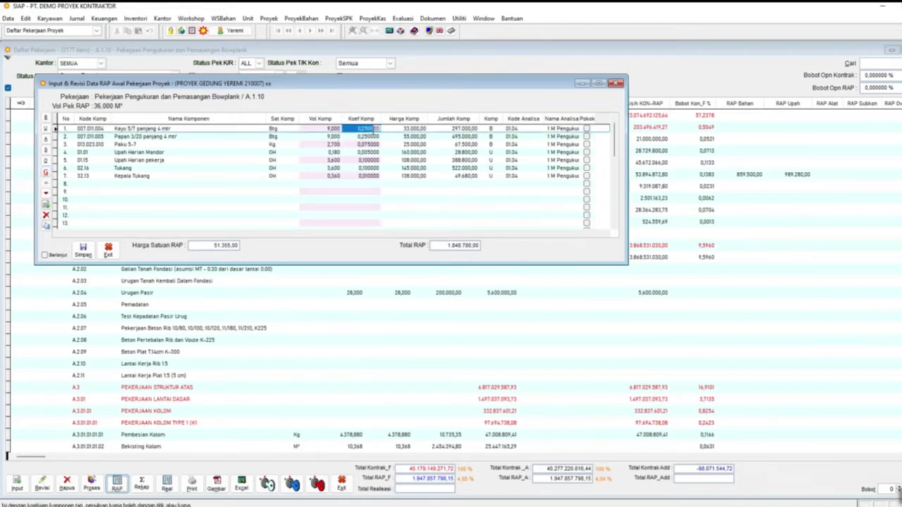
click(359, 137)
click(357, 145)
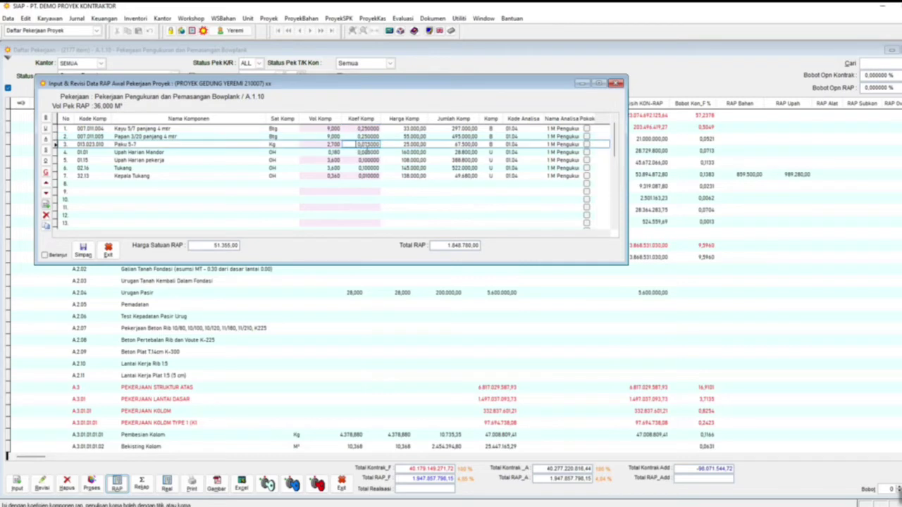
click(357, 153)
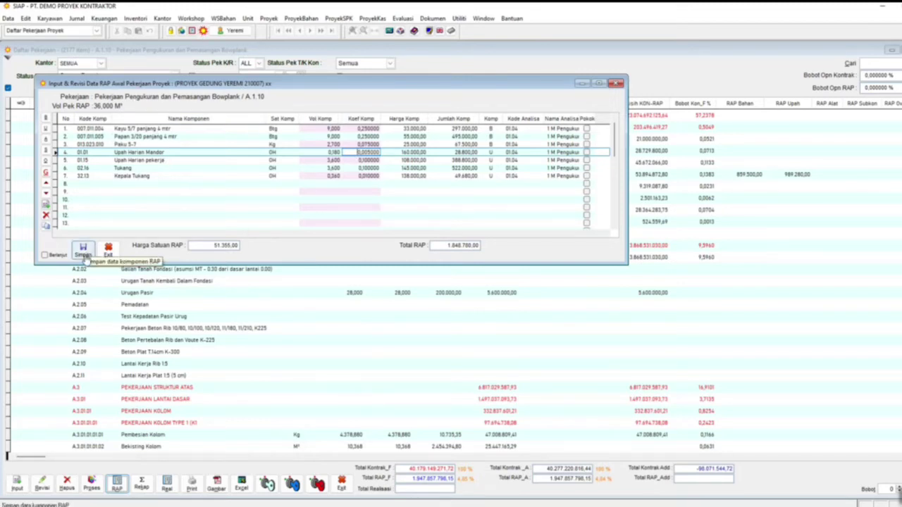
click(83, 250)
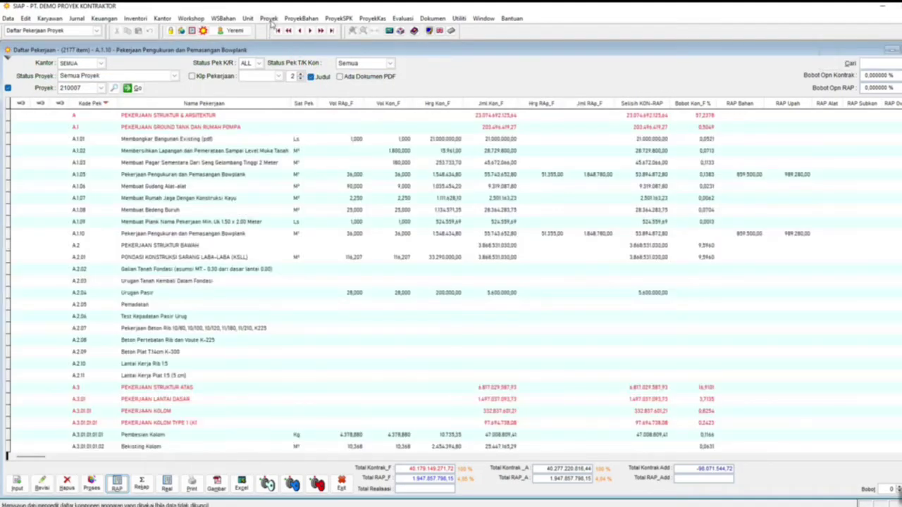
Open the project material list (Daftar Bahan Proyek) and browse the materials of project 210007
click(301, 19)
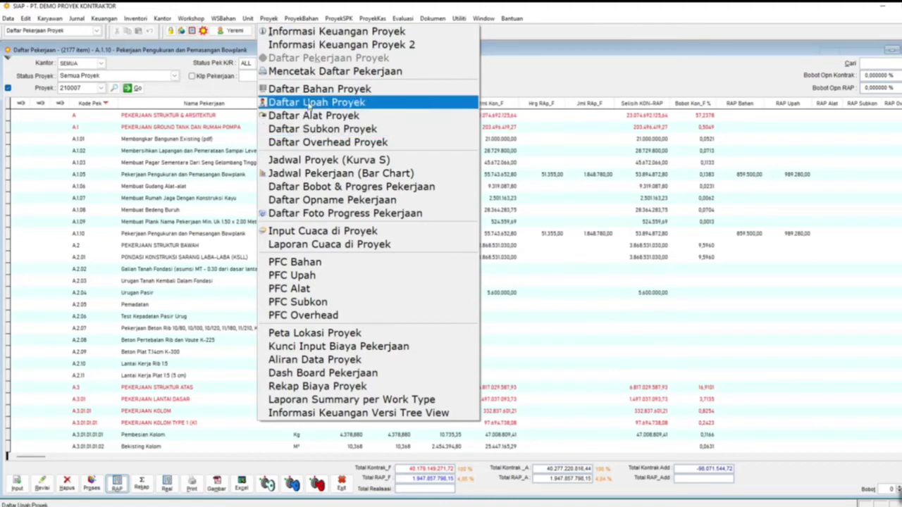
click(314, 90)
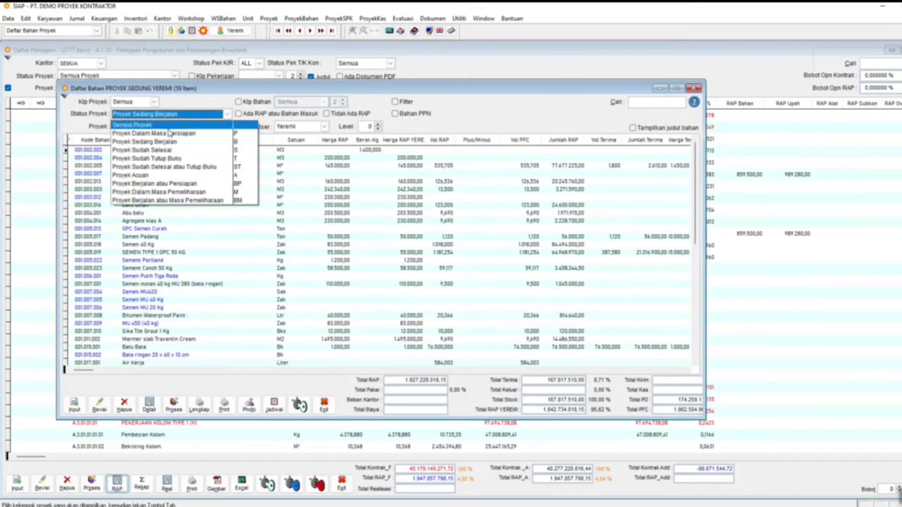
click(169, 126)
click(173, 126)
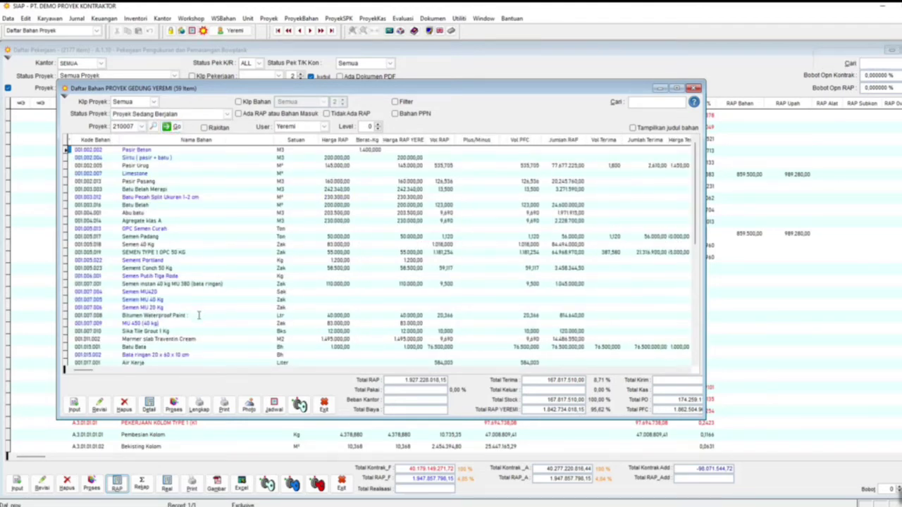
scroll(207, 267, down, 6)
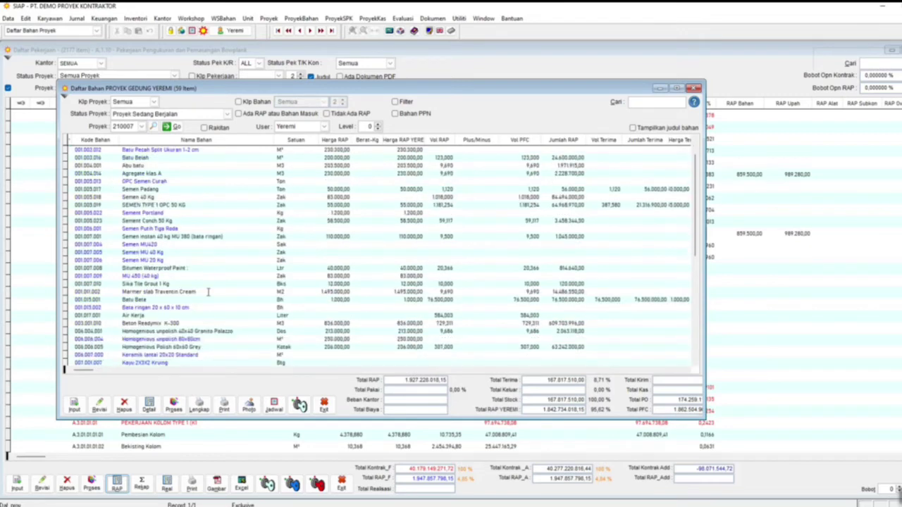
scroll(237, 345, down, 2)
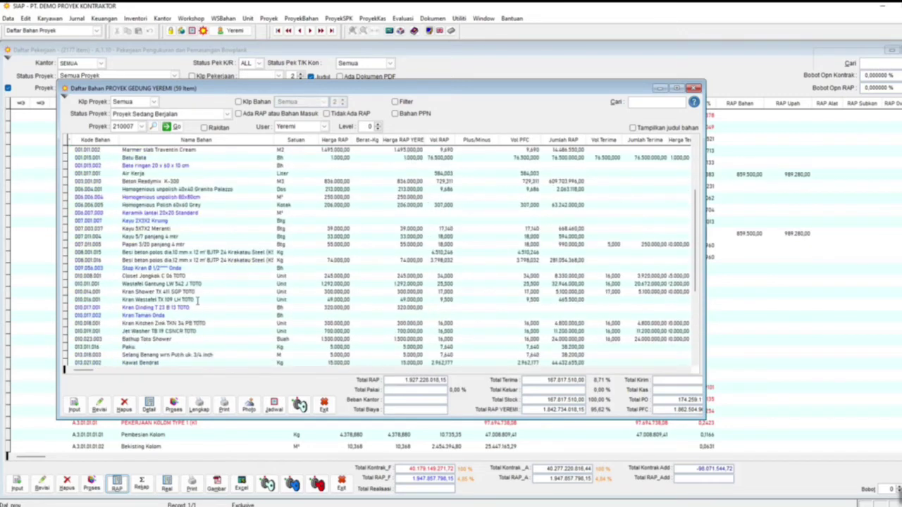
View the revision form of material Kayu 5/7 panjang 4 mtr, and close it and the material list without changes
click(189, 237)
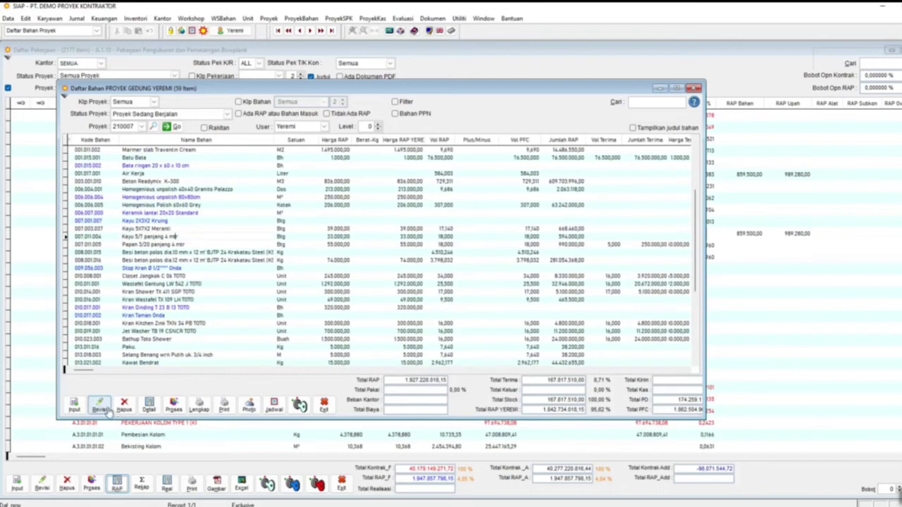
click(105, 409)
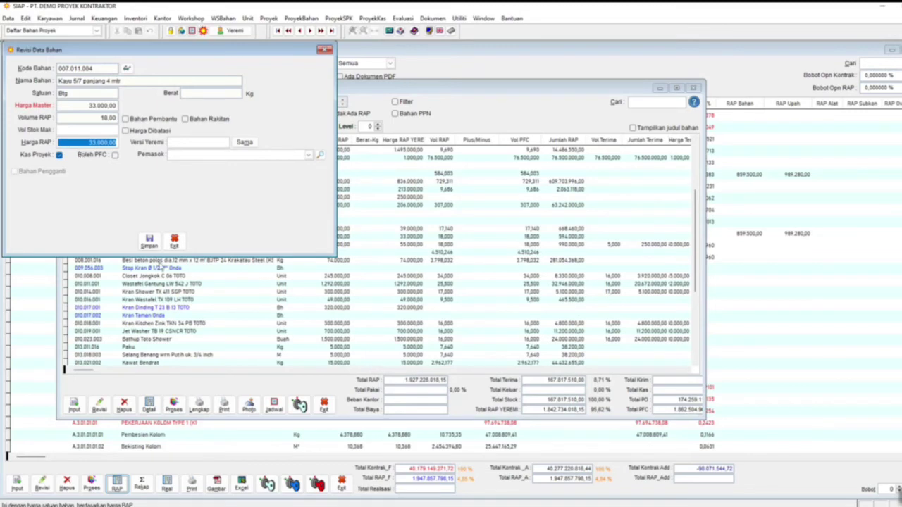
click(173, 243)
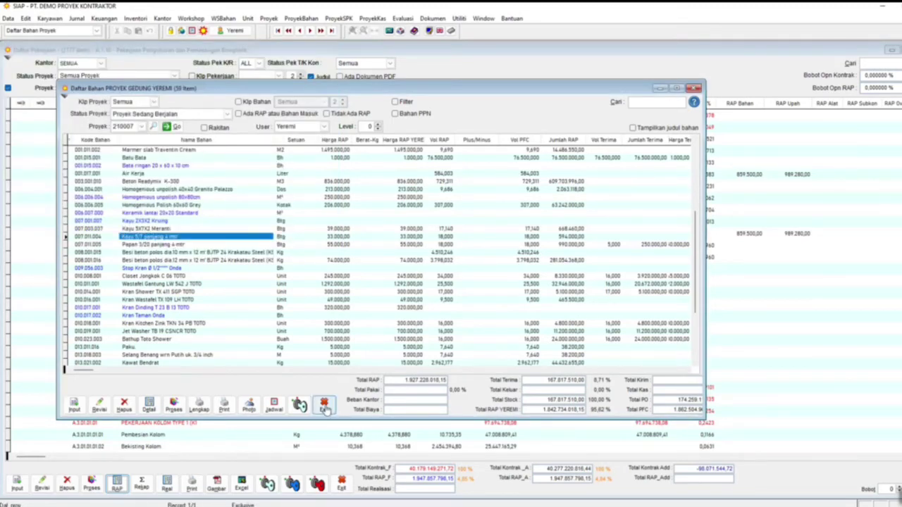
click(324, 405)
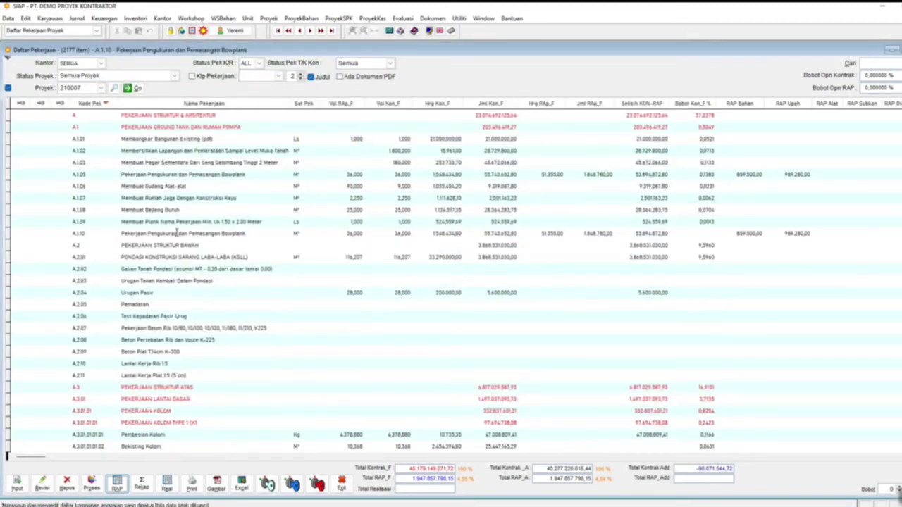
Reopen the RAP of job A.1.10 and examine the volume and coefficient values of its components
click(117, 482)
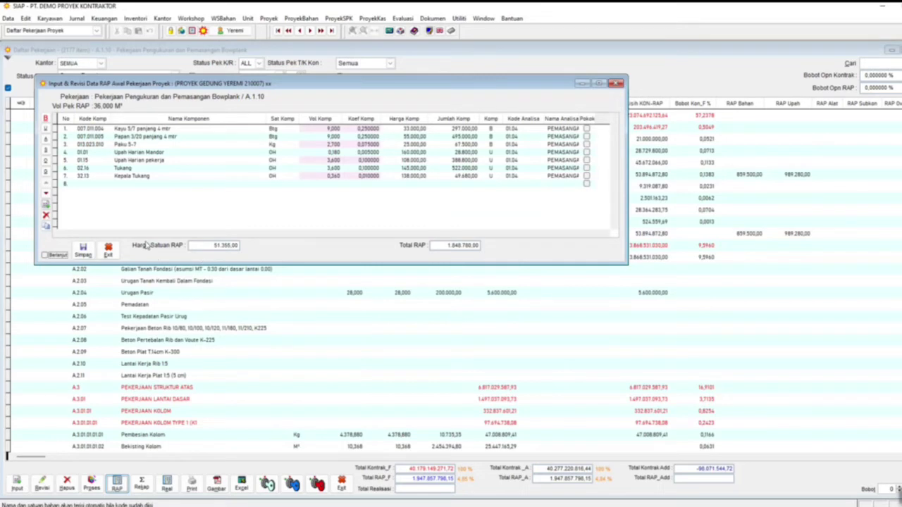
click(357, 130)
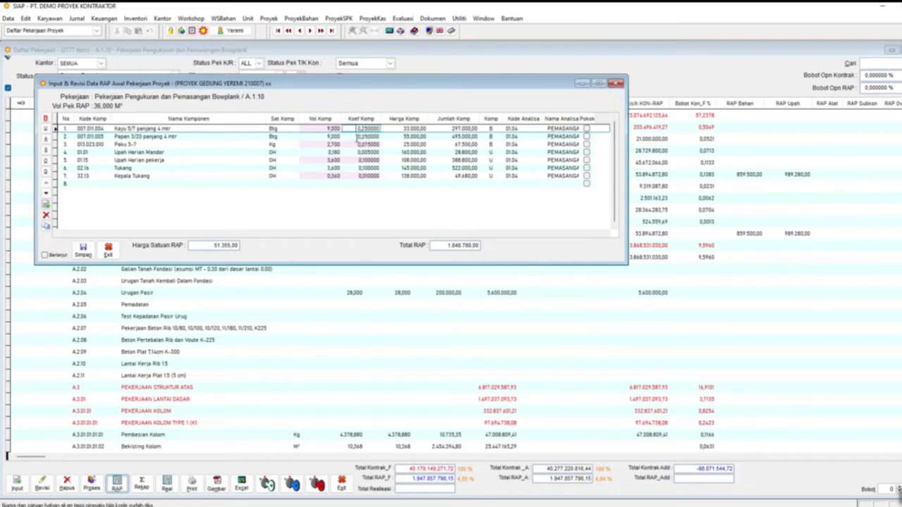
click(325, 129)
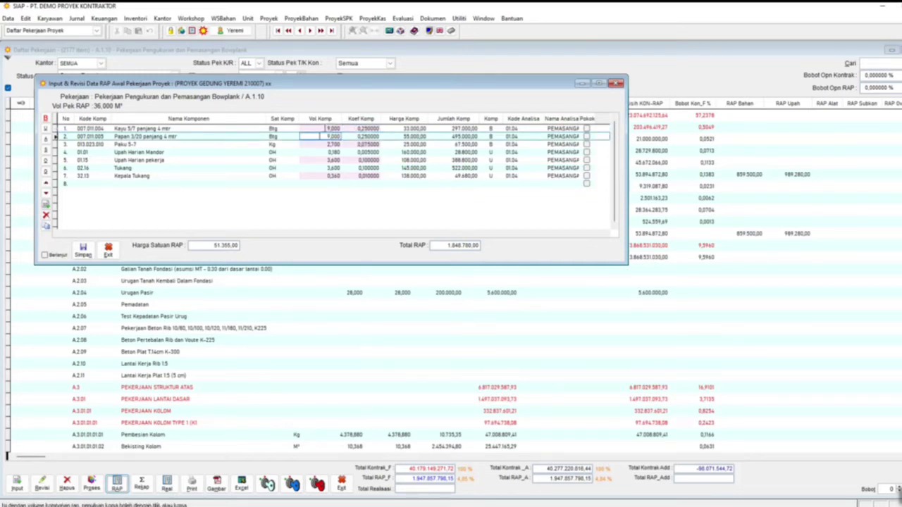
click(351, 130)
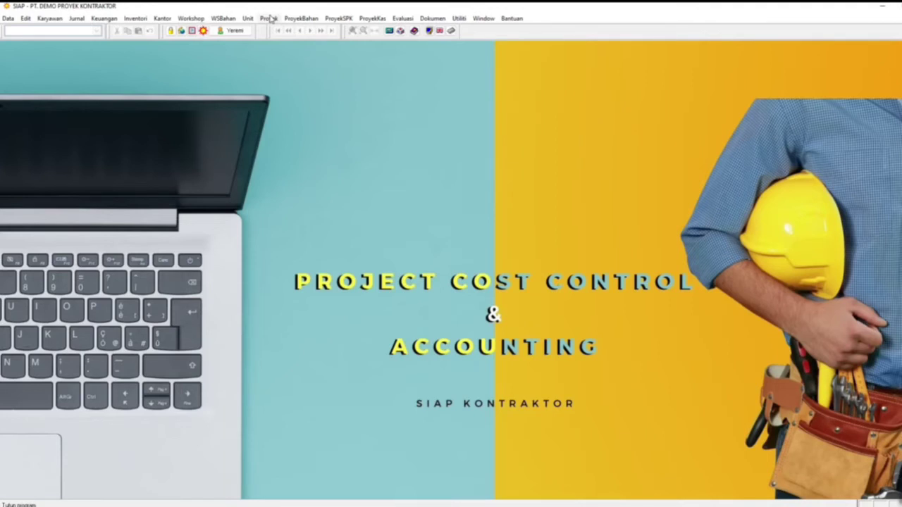
Open the project job list (Daftar Pekerjaan Proyek) and load the jobs of project 210007
click(270, 19)
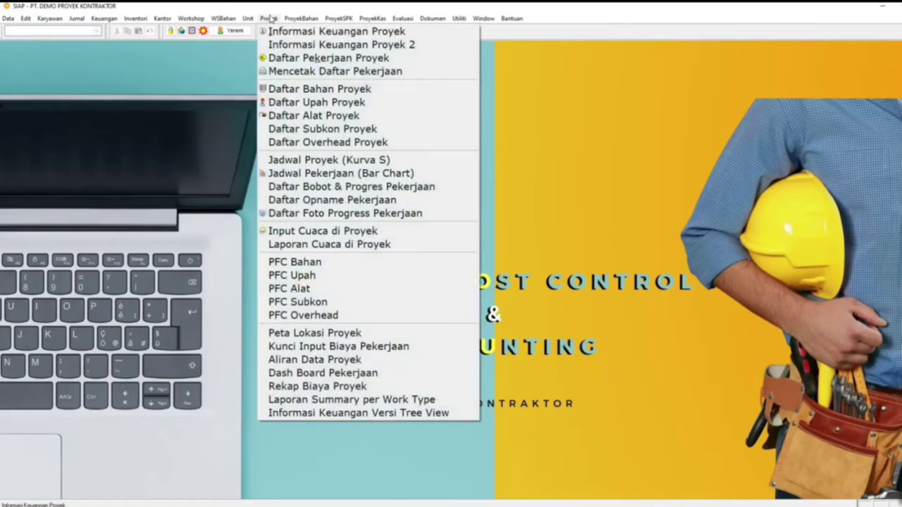
click(284, 56)
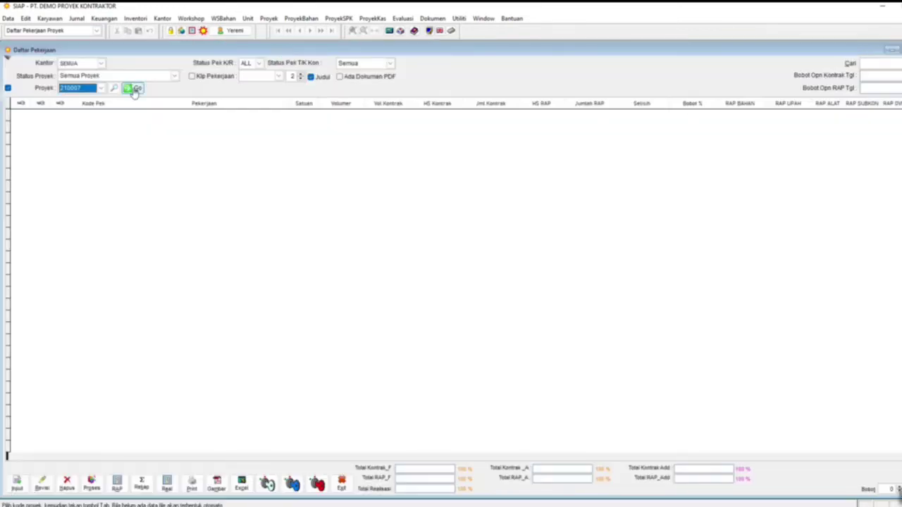
click(9, 18)
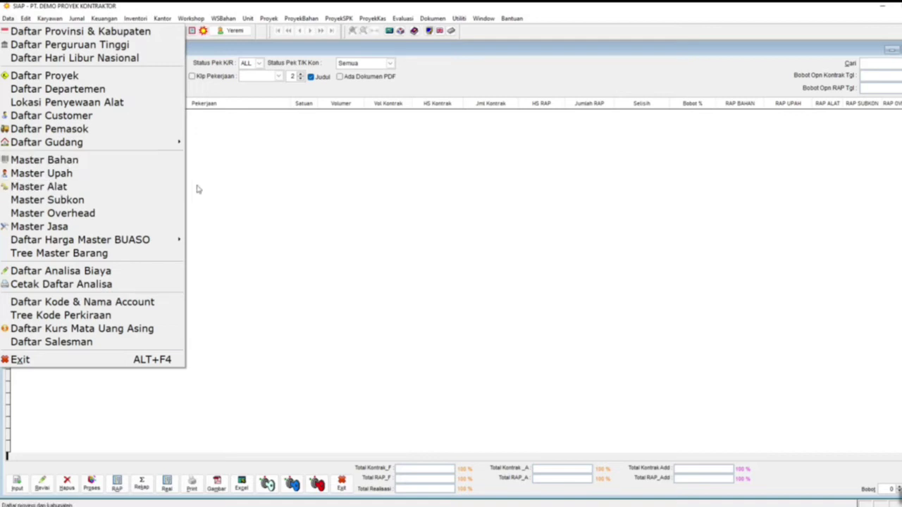
click(233, 177)
click(135, 88)
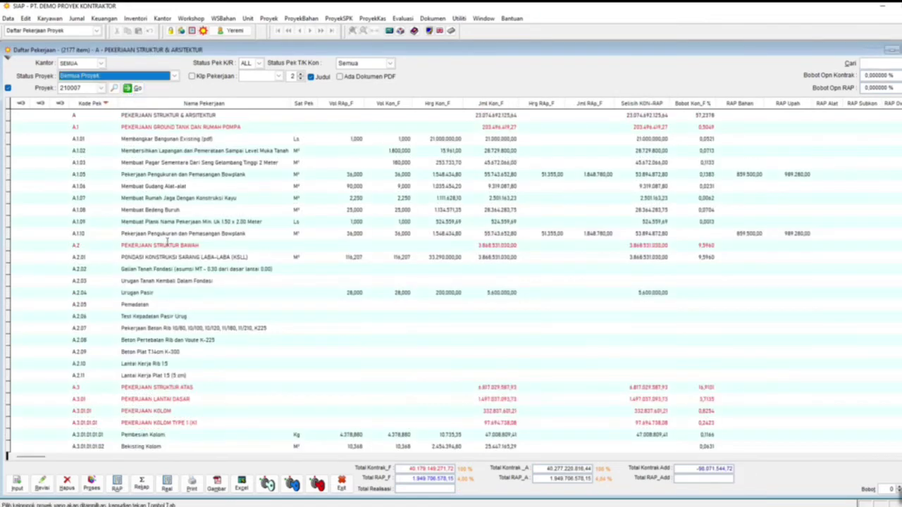
Open the RAP of job A.1.10 and delete the Kepala Tukang component from it
click(165, 237)
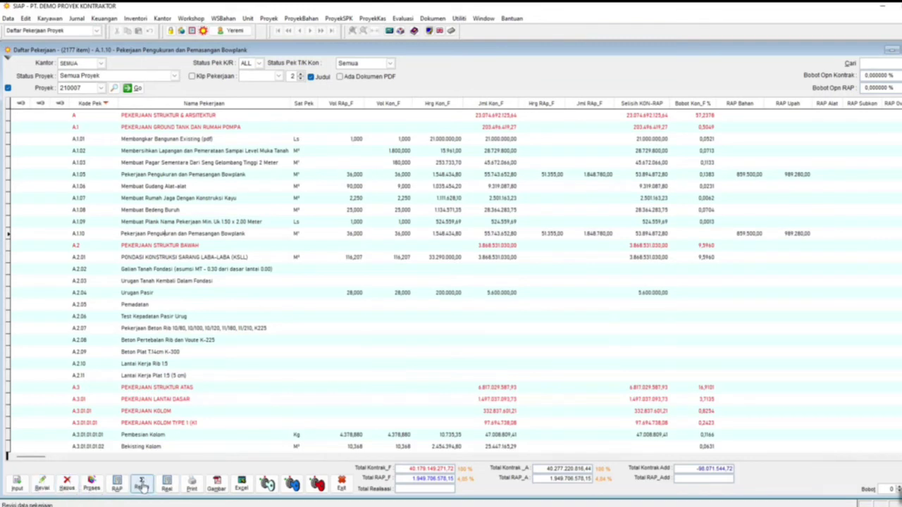
click(116, 483)
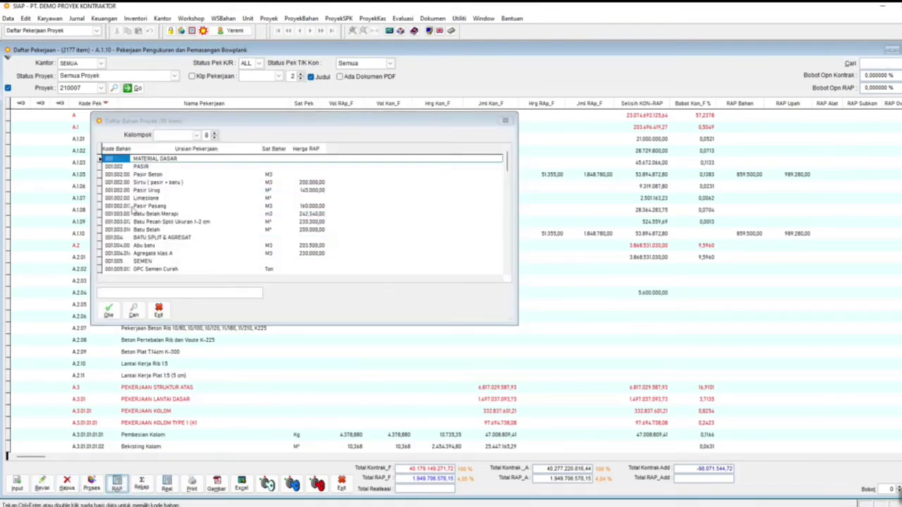
click(100, 177)
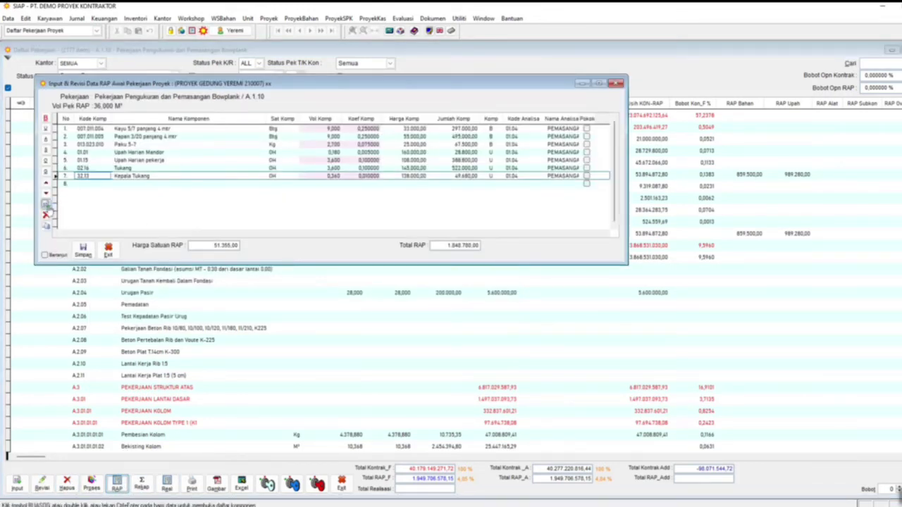
click(45, 215)
click(46, 214)
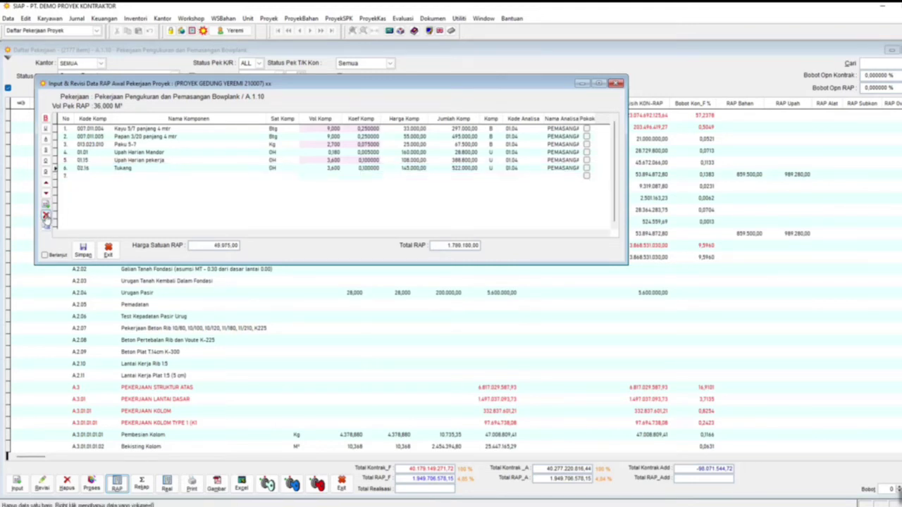
Delete all remaining material and labour components from the RAP of job A.1.10 and save it empty
click(46, 215)
click(45, 215)
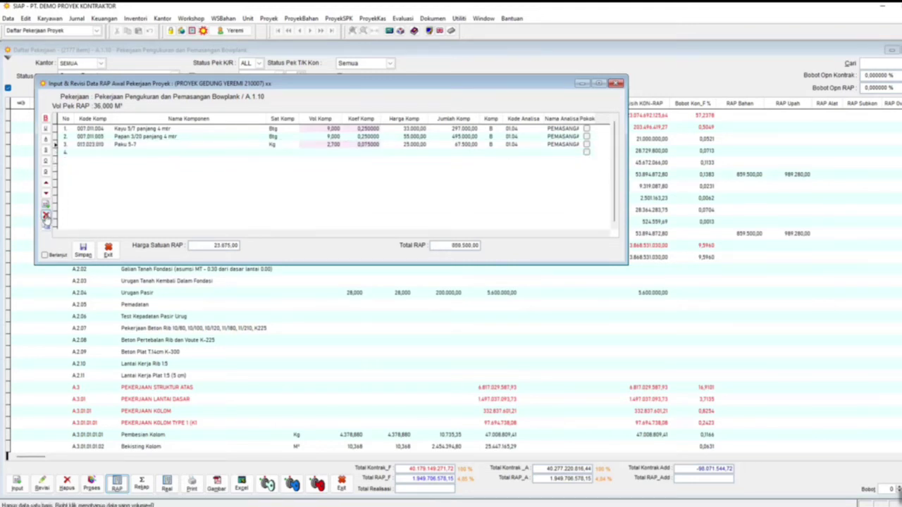
click(46, 215)
click(46, 215)
click(46, 215)
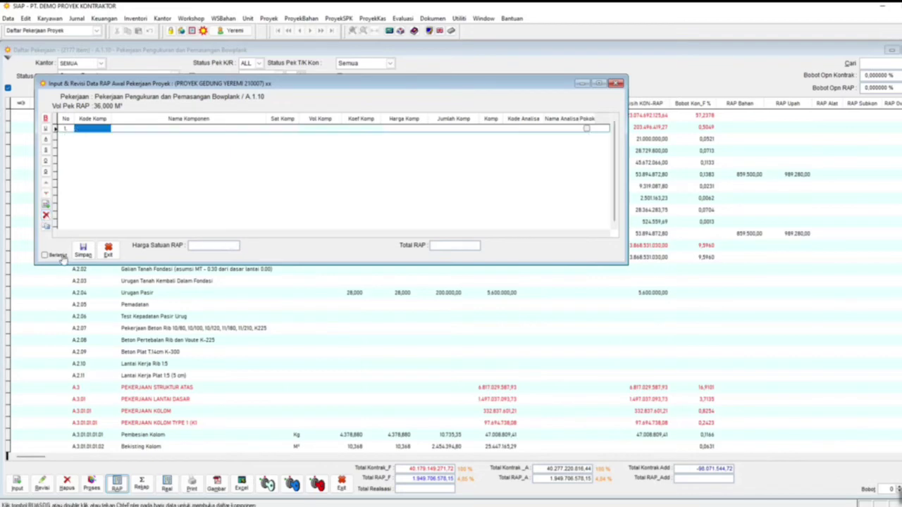
click(83, 248)
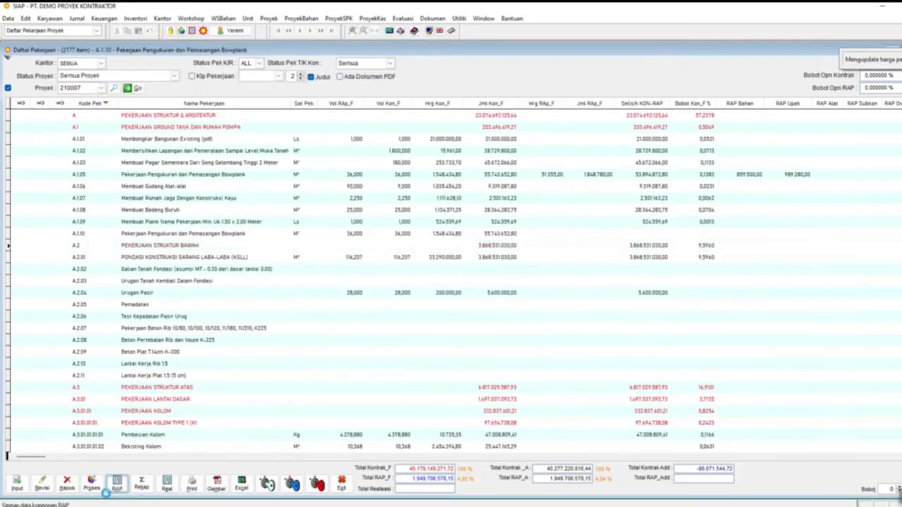
Select job A.1.10, Pekerjaan Pengukuran dan Pemasangan Bowplank, and reopen its RAP
click(117, 488)
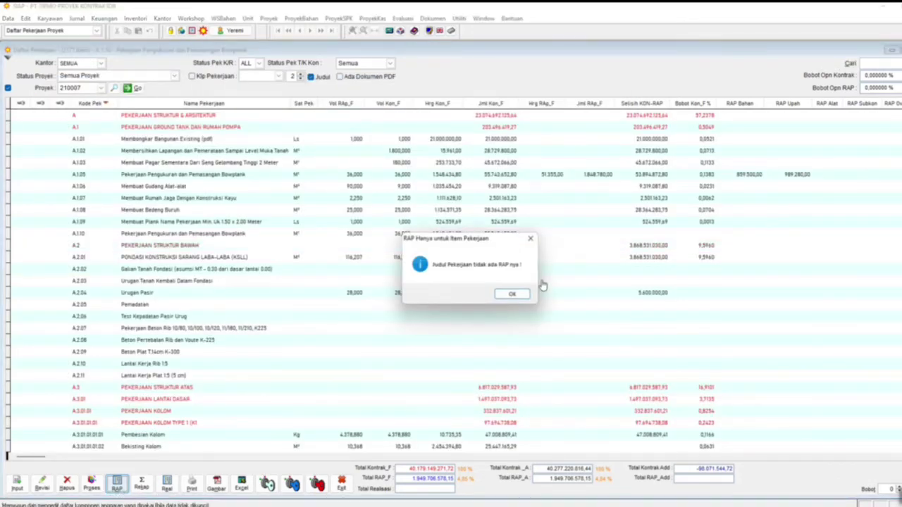
click(512, 294)
click(209, 233)
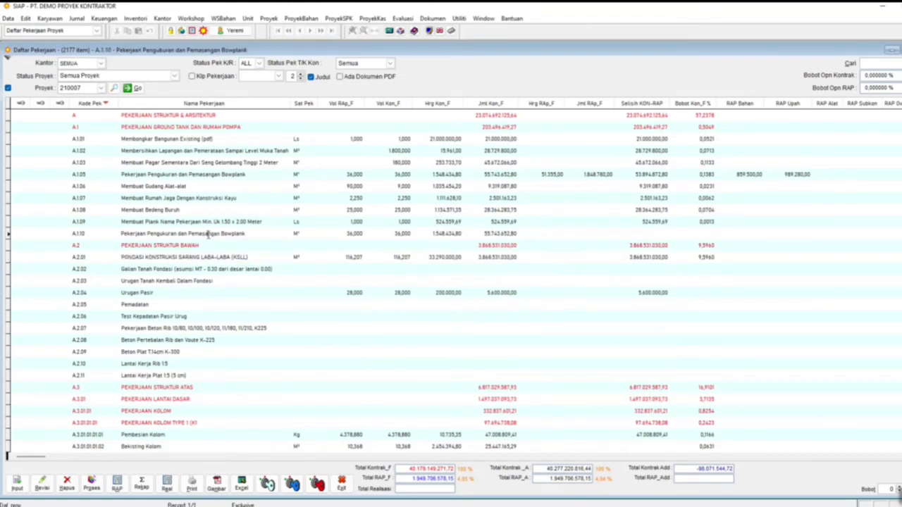
click(117, 488)
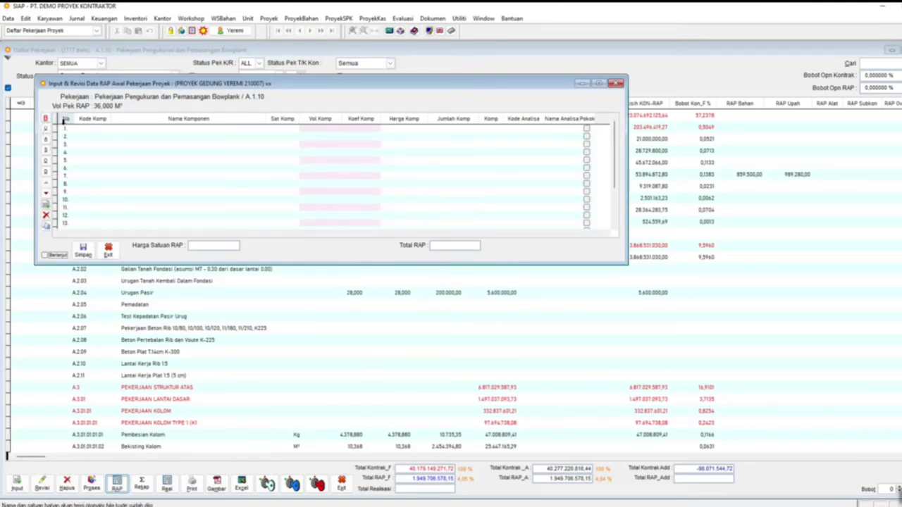
Find "papan" in the project material list and add Papan 3/20 panjang 4 mtr as a component of the RAP
click(45, 119)
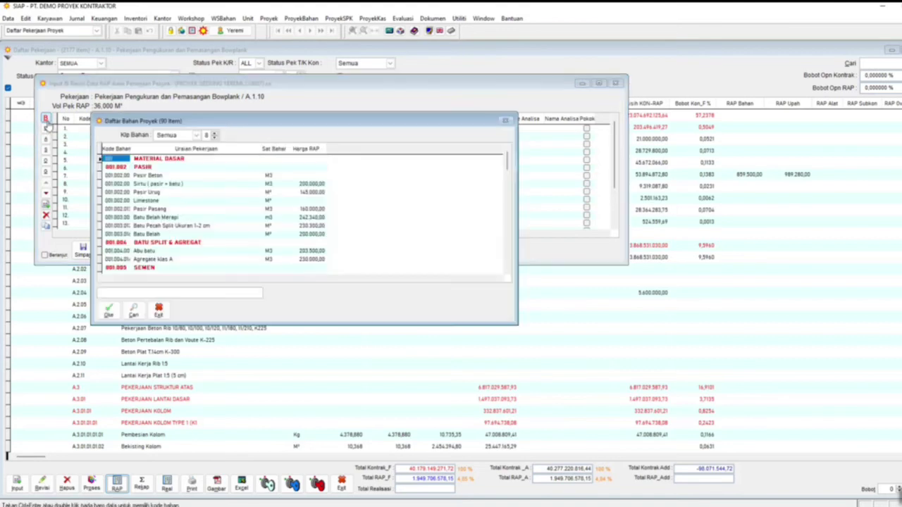
click(173, 291)
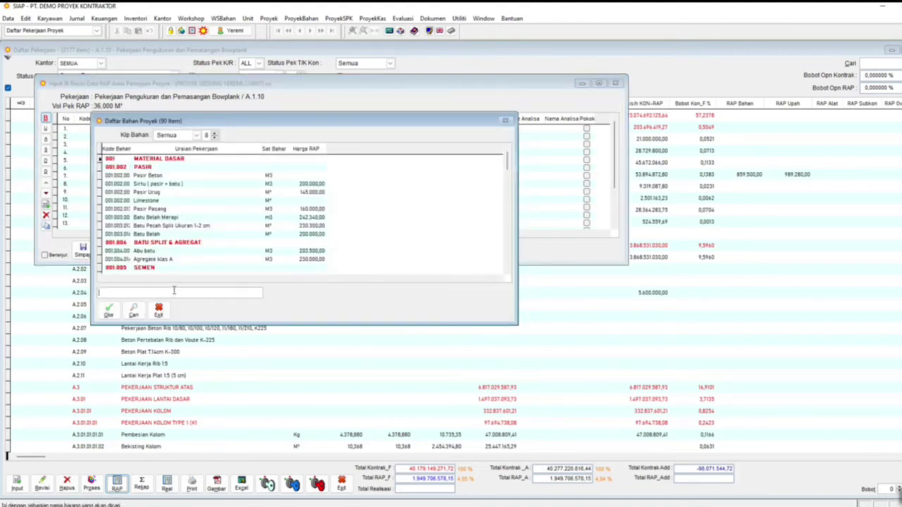
text(se)
key(Return)
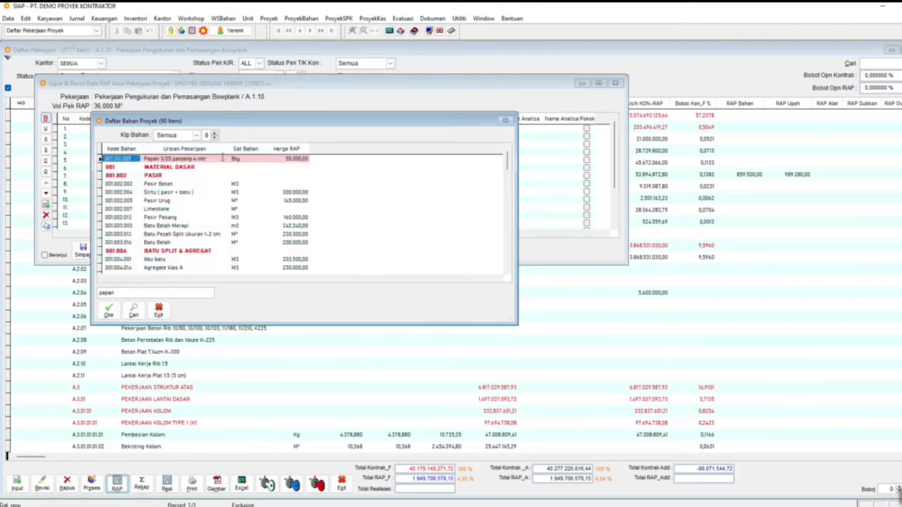
double_click(200, 161)
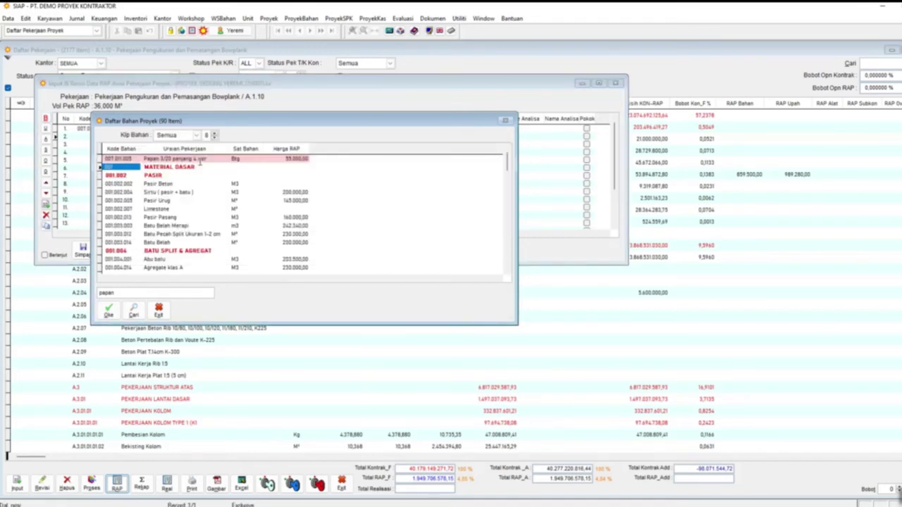
Find "kayu" in the material list, add Kayu 5X7X2 Meranti to the RAP, and close the material list
click(150, 295)
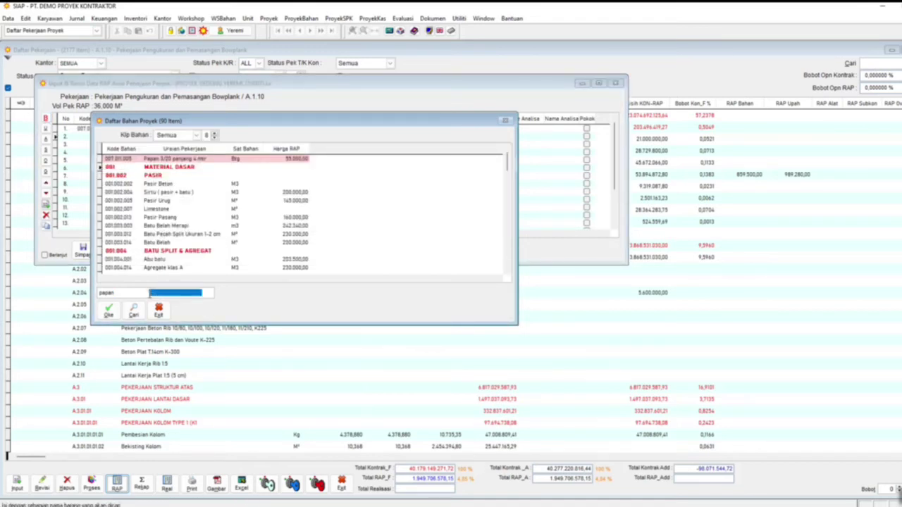
text(k)
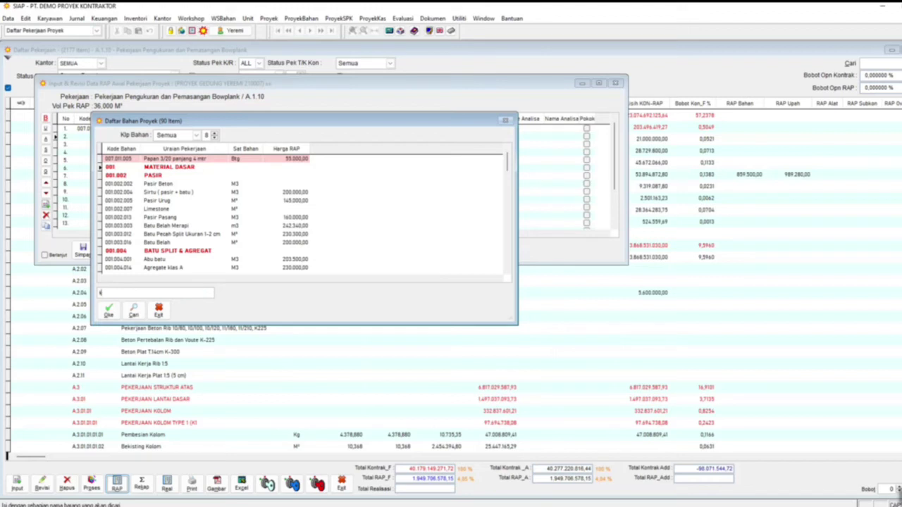
text(iyu)
key(Return)
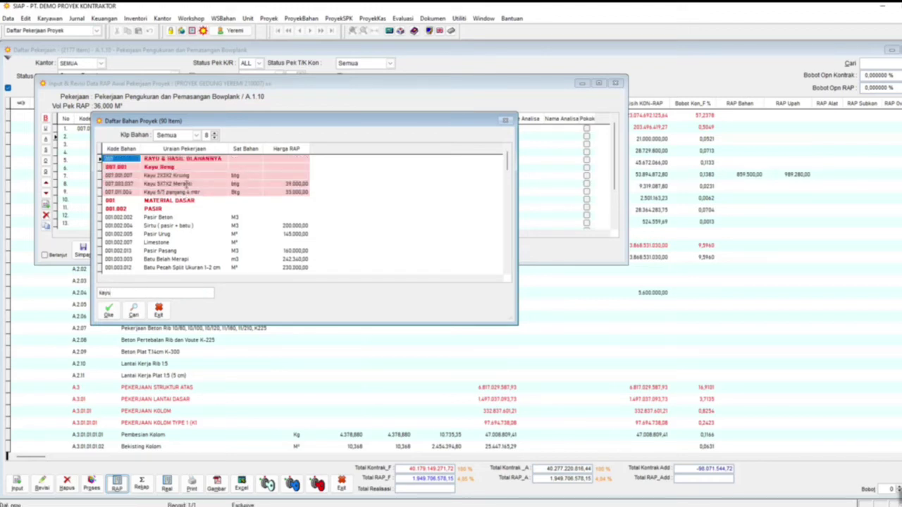
double_click(185, 183)
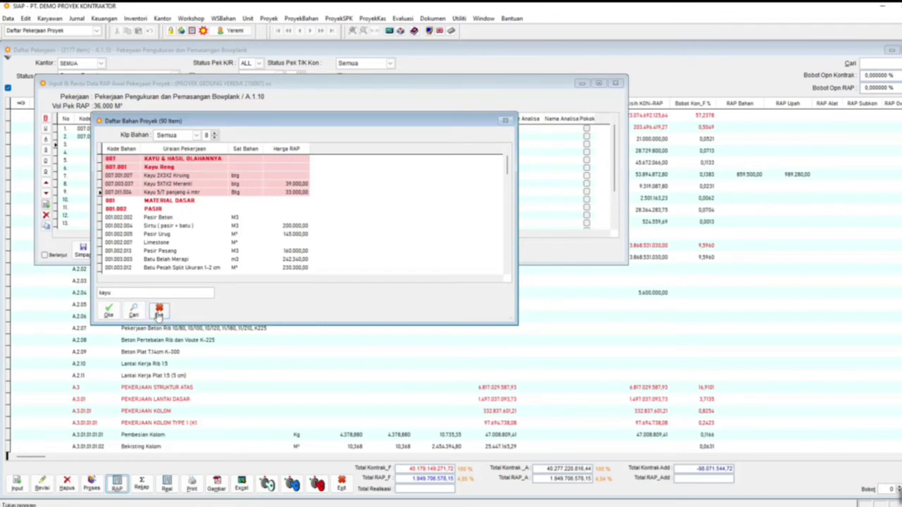
click(159, 312)
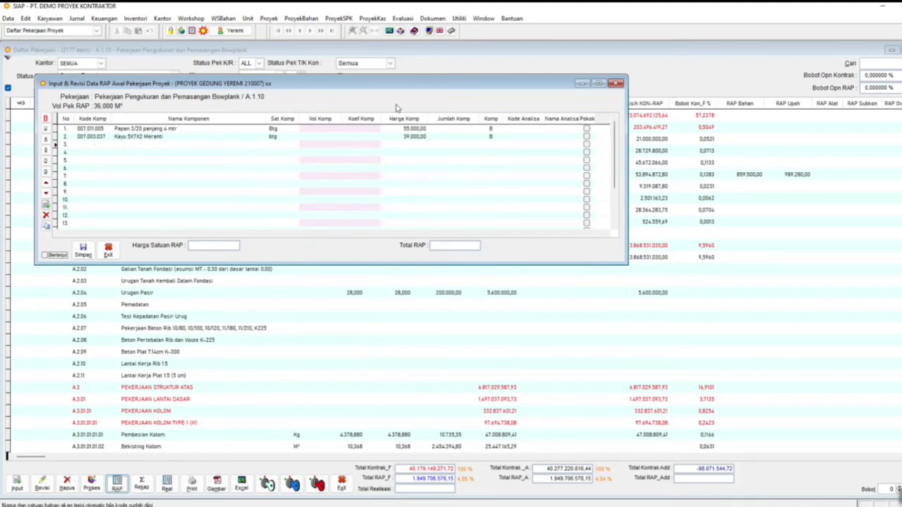
From the first empty component row, add the labour items Tukang, Kepala Tukang and Upah Harian Mandor to the RAP, and close the labour list
click(369, 129)
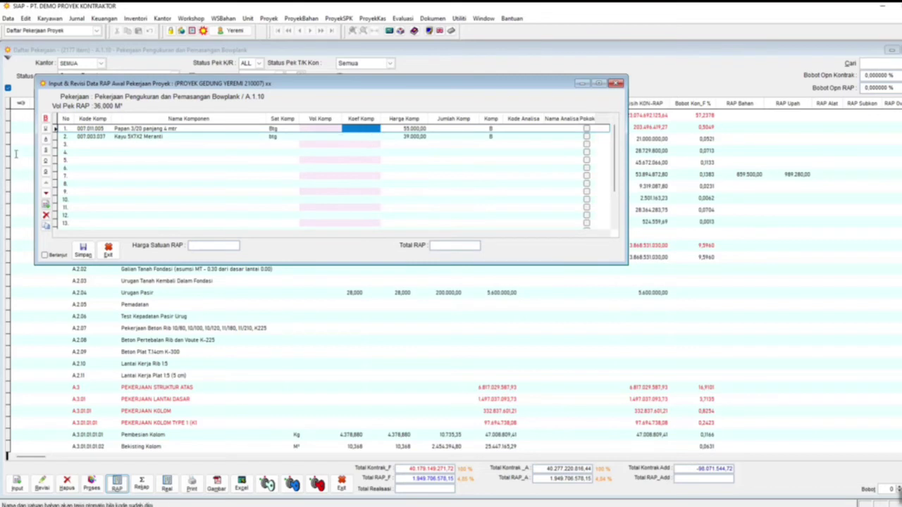
click(44, 139)
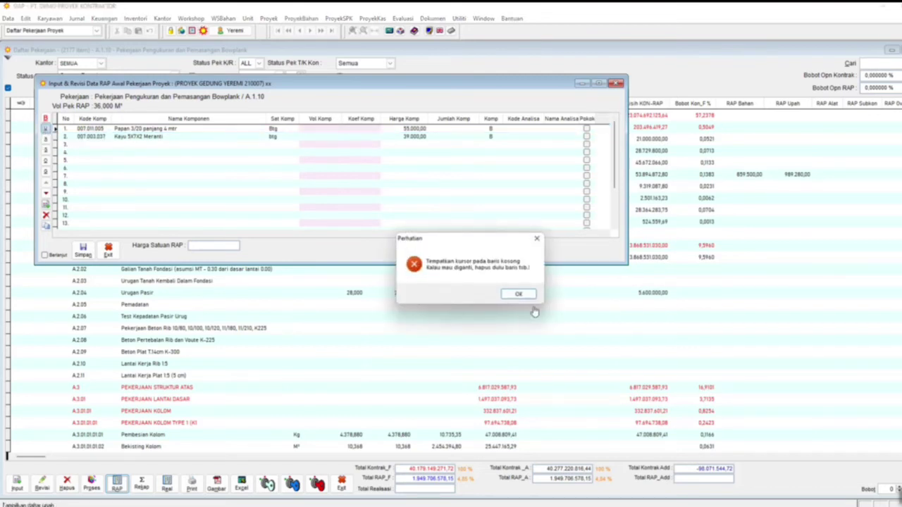
key(Return)
click(130, 144)
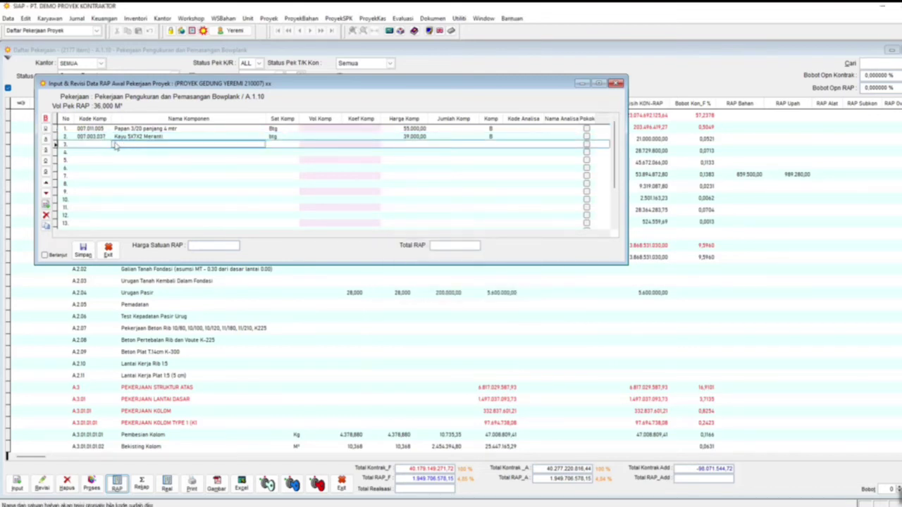
click(46, 129)
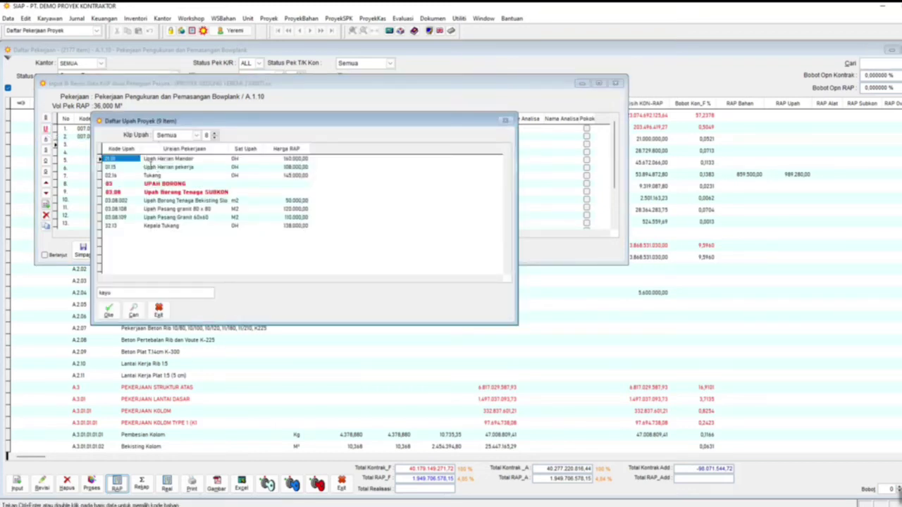
double_click(166, 176)
double_click(159, 226)
double_click(171, 167)
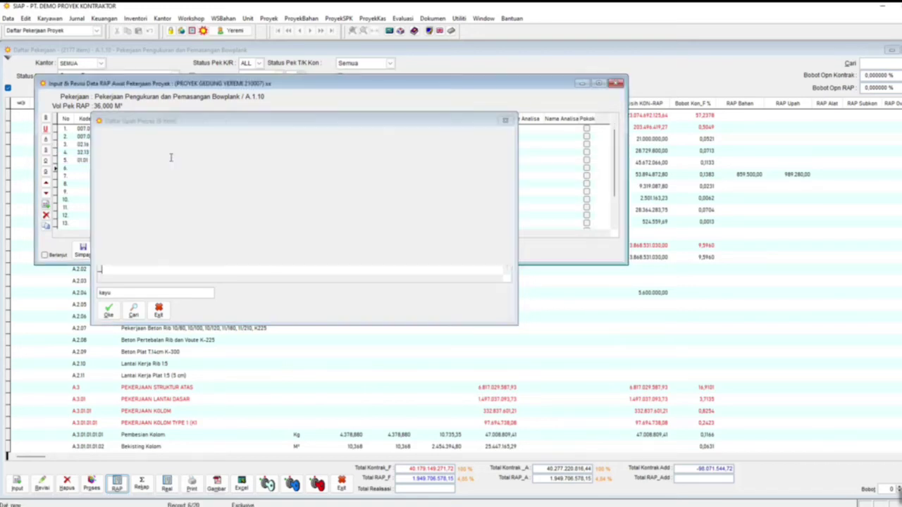
click(158, 310)
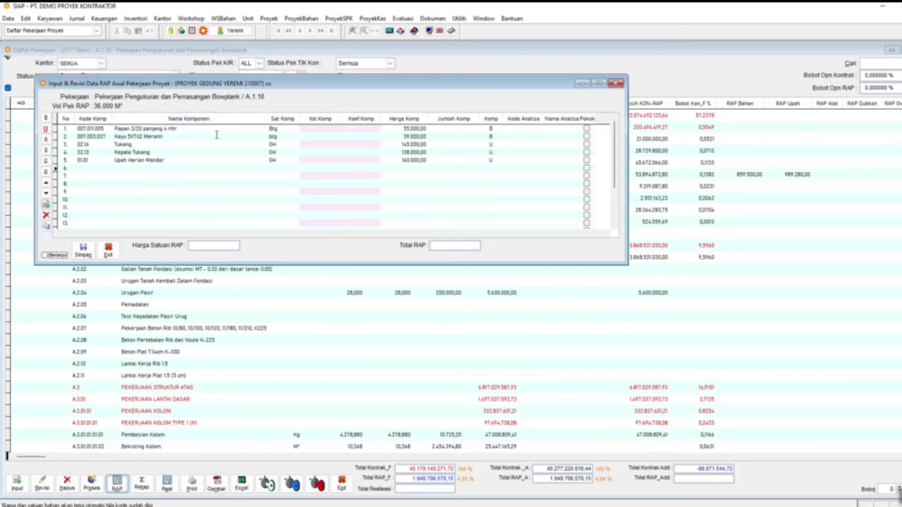
Open the project material list (Daftar Bahan Proyek) for project 210007
drag(165, 83, 159, 80)
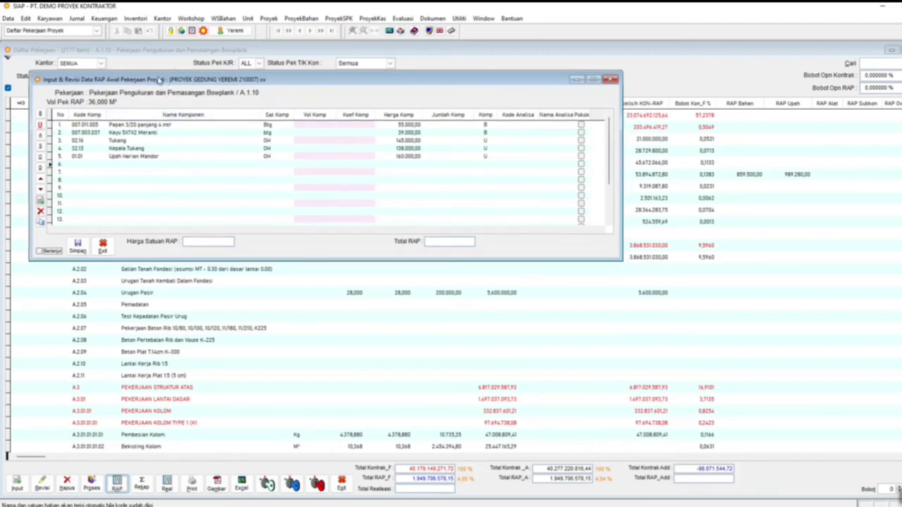
click(268, 19)
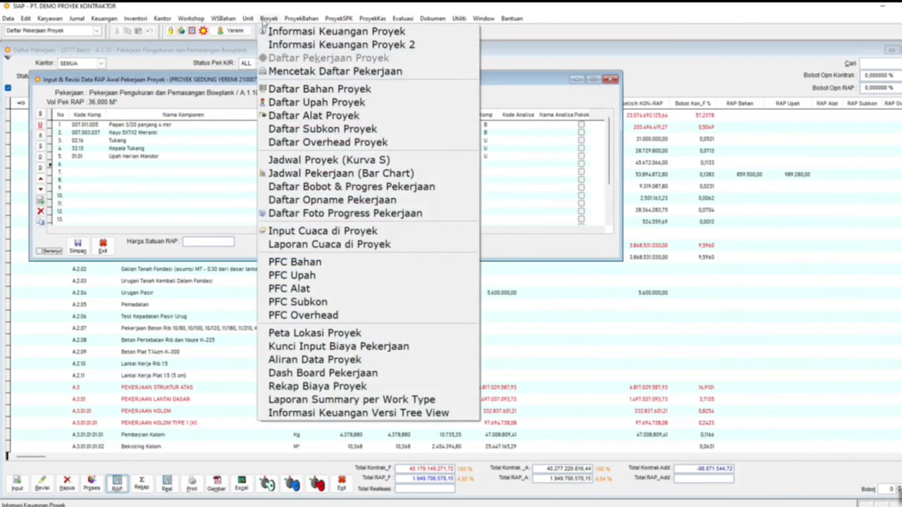
click(273, 90)
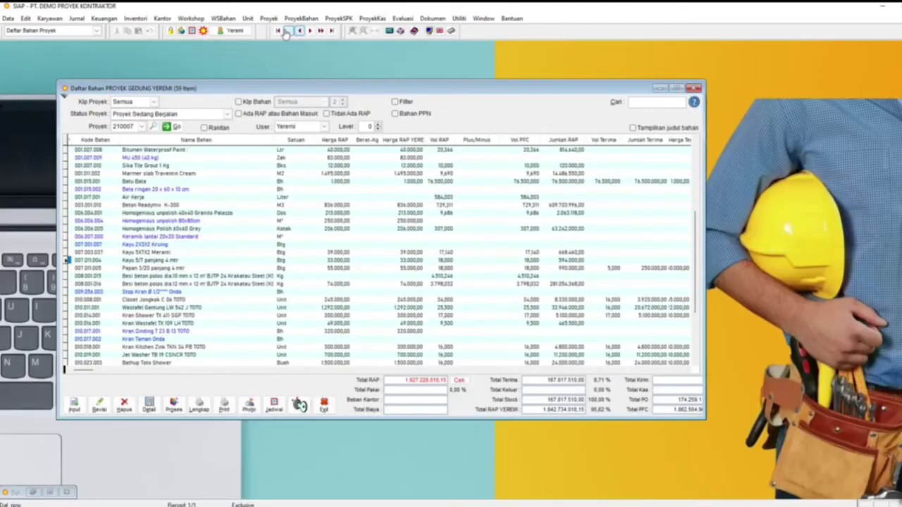
drag(396, 91, 378, 61)
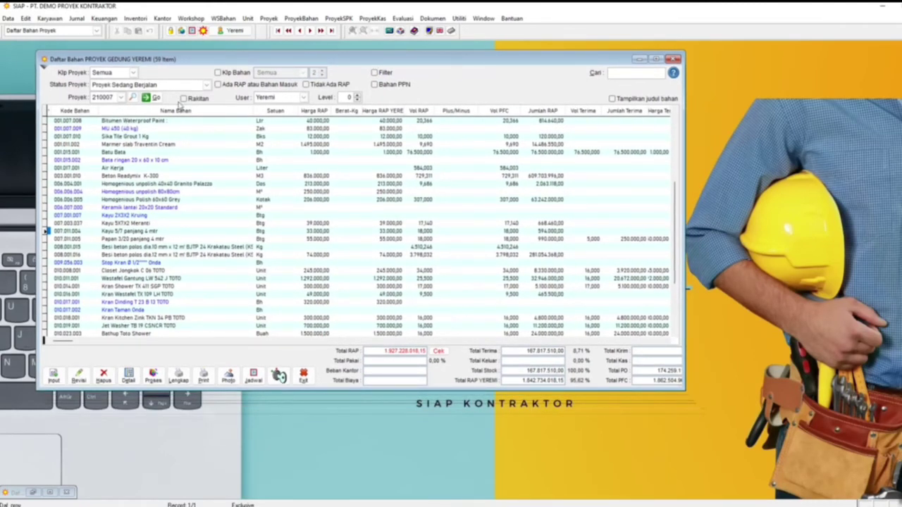
click(98, 86)
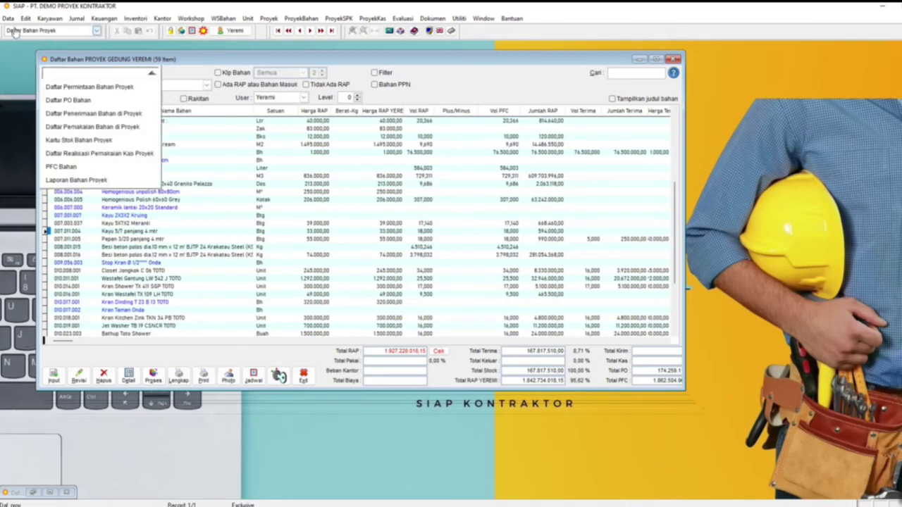
click(7, 19)
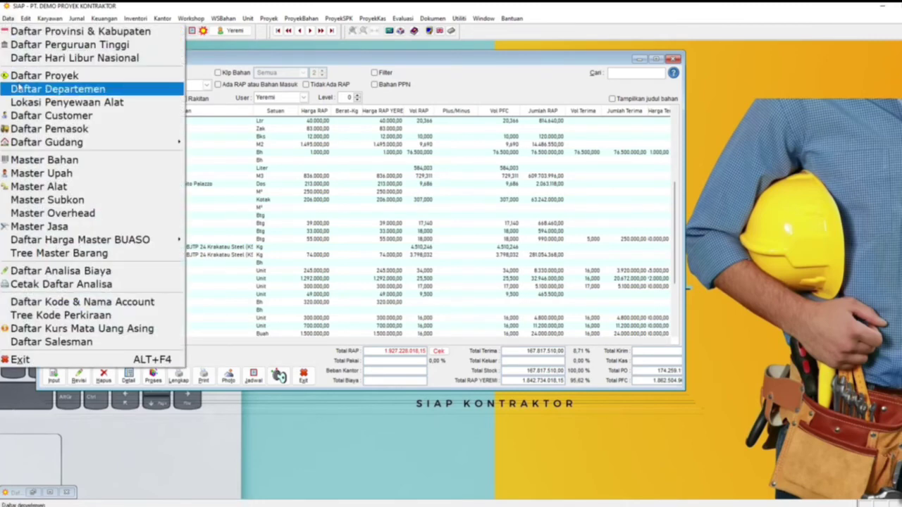
mouse_move(269, 19)
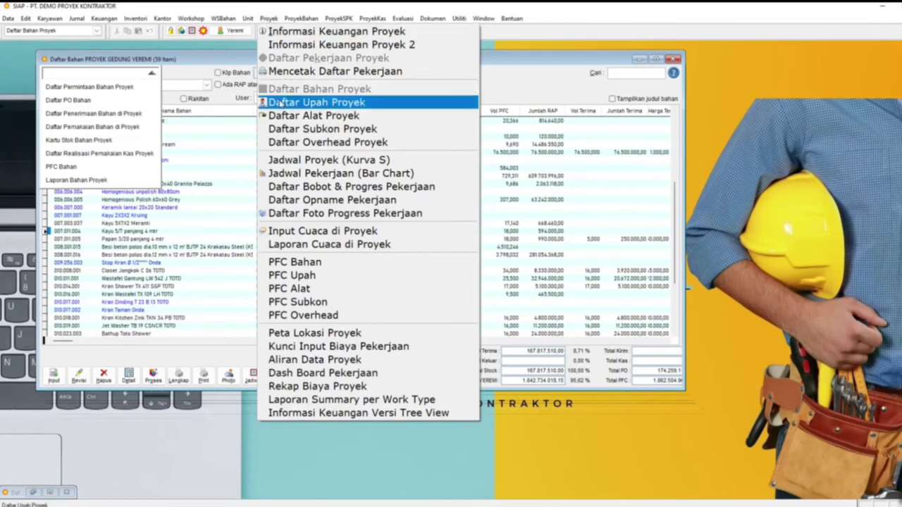
click(124, 475)
click(8, 18)
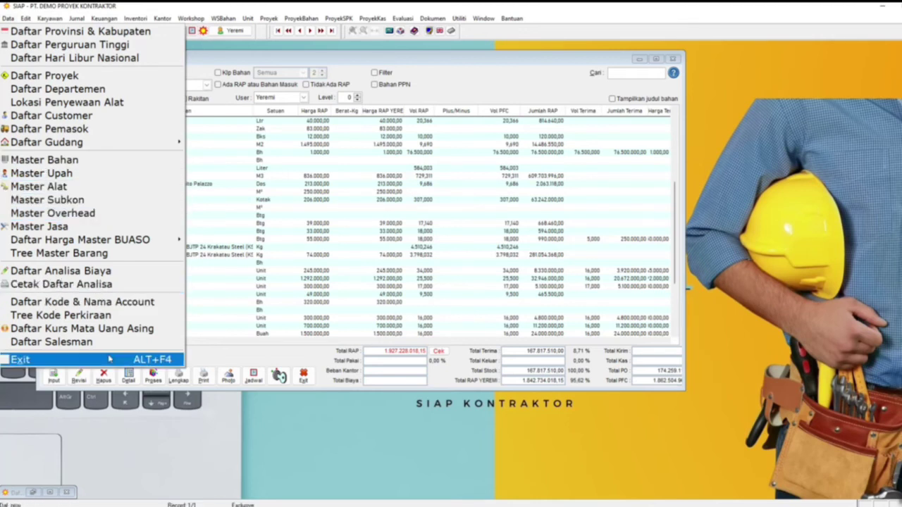
key(Escape)
click(265, 21)
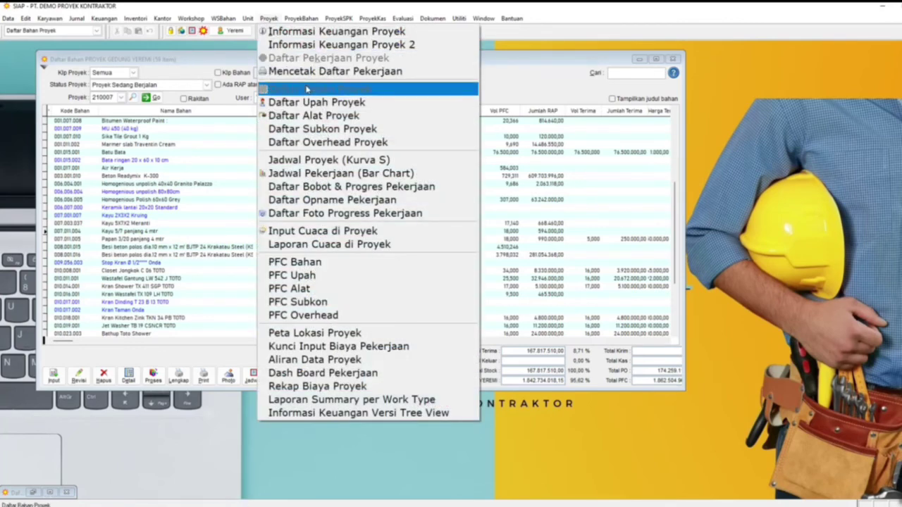
click(210, 312)
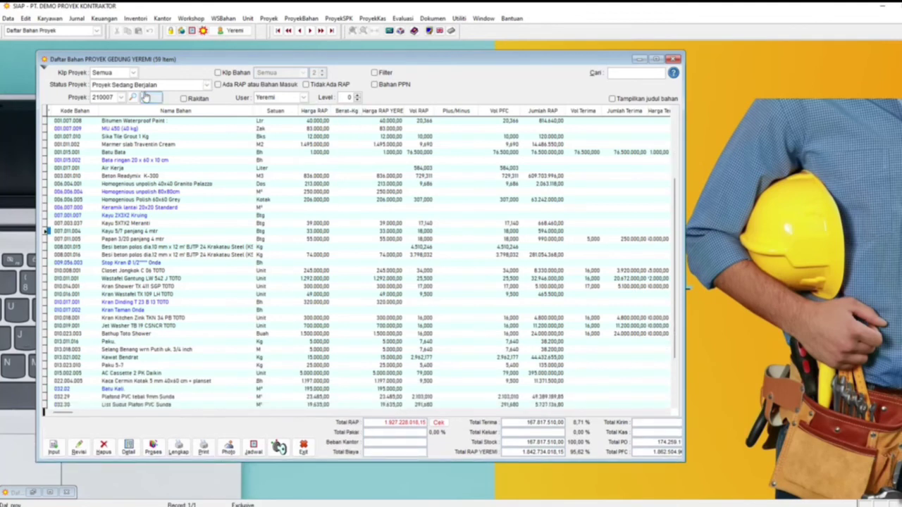
Load the material list of project 210001, followed by that of project 210002, for viewing
click(121, 98)
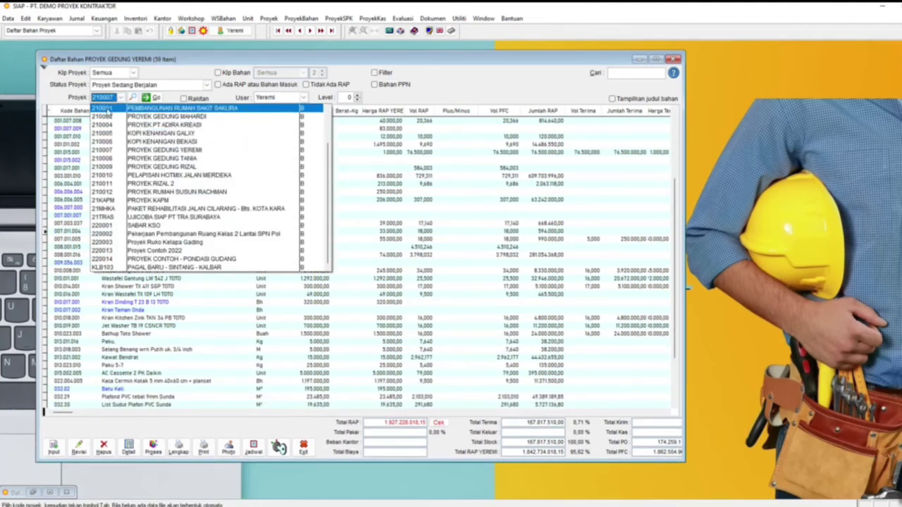
click(107, 108)
click(151, 97)
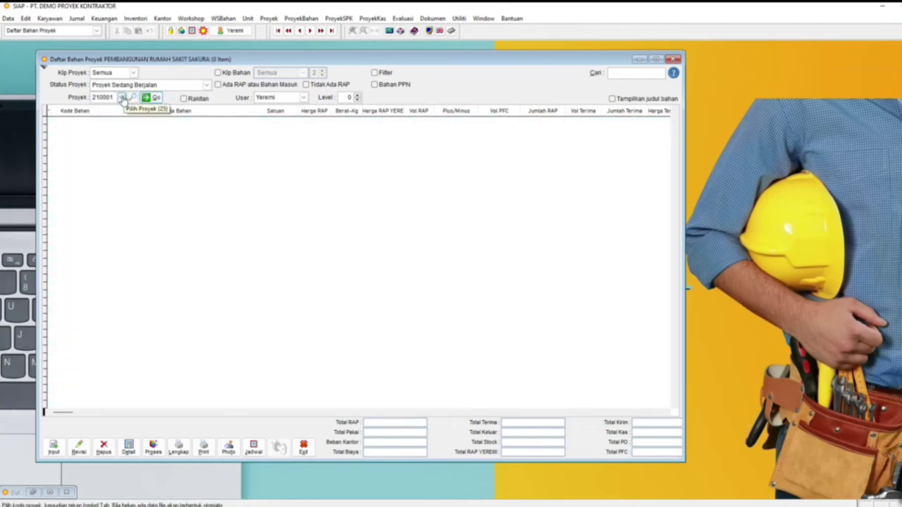
click(123, 98)
click(127, 110)
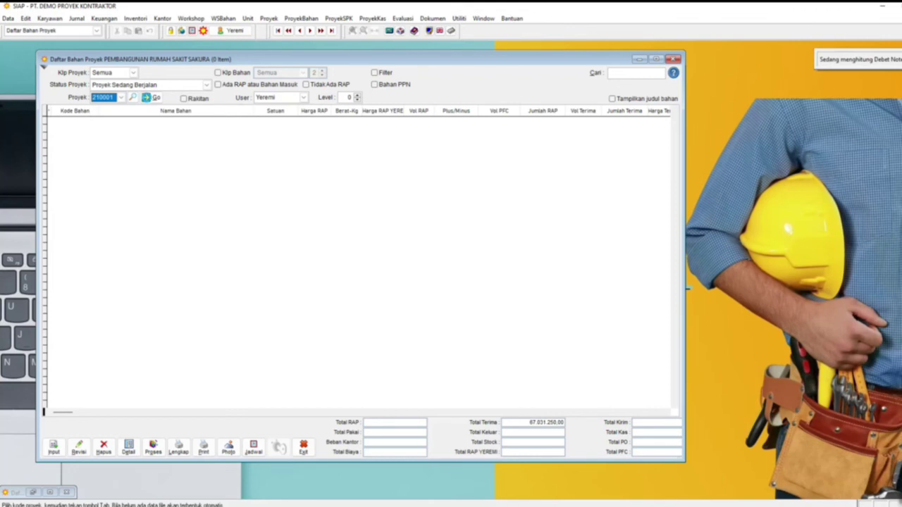
click(146, 97)
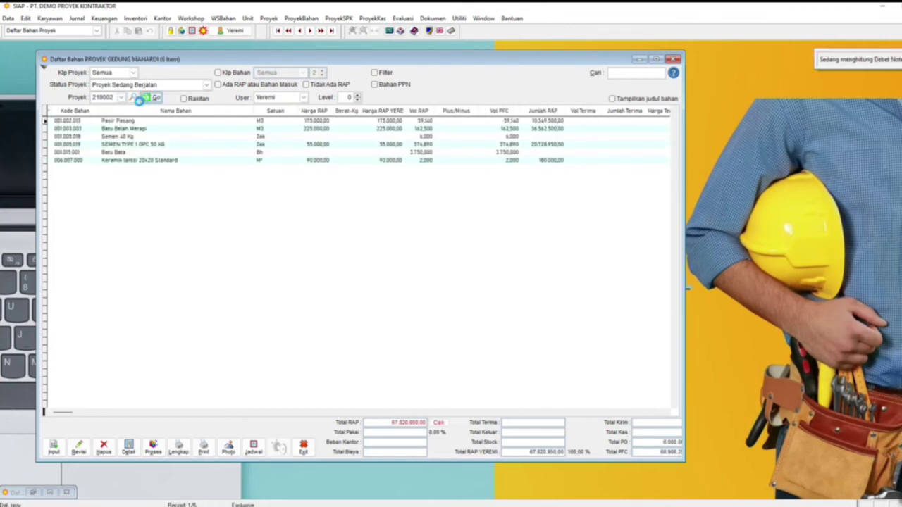
Load the material list of project 210007 and review its material items from the first to the last
click(121, 98)
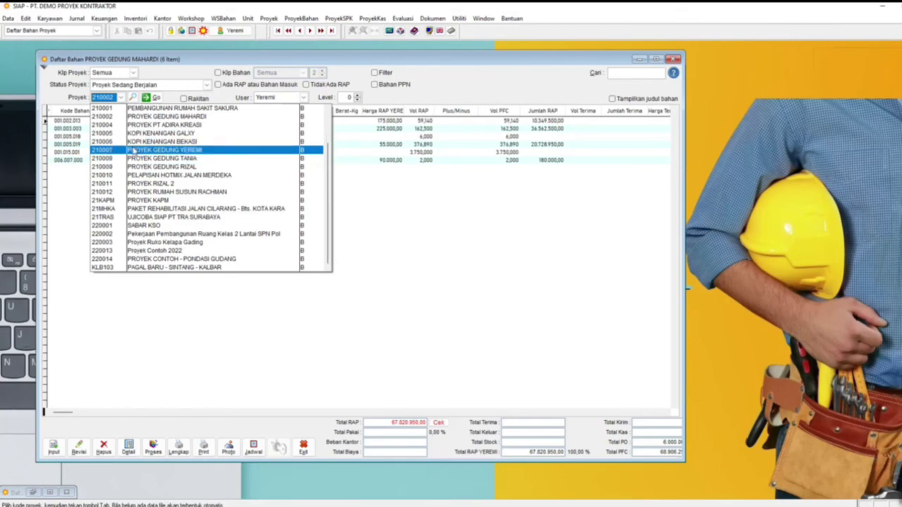
click(132, 150)
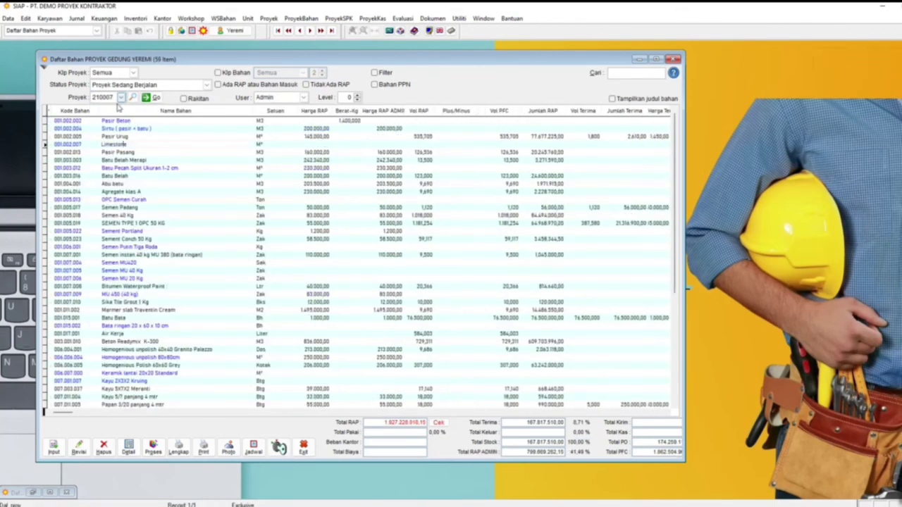
scroll(132, 138, down, 2)
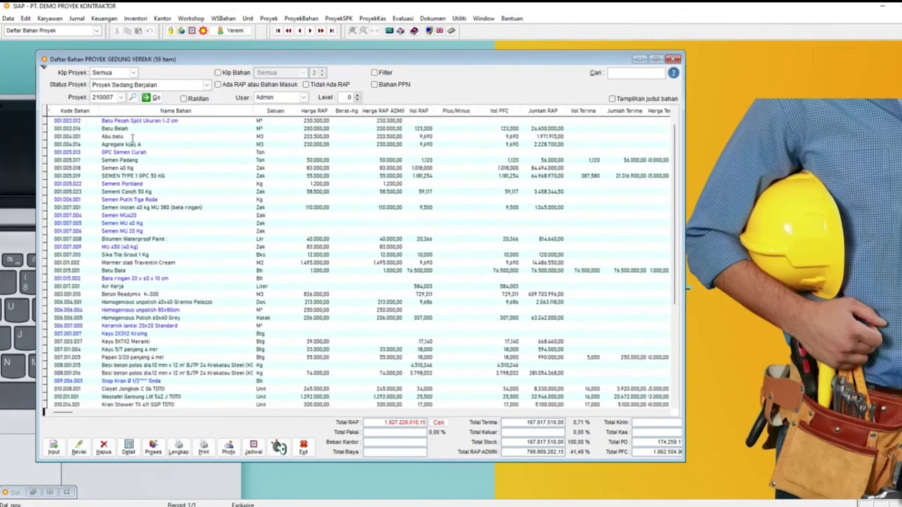
scroll(131, 138, down, 10)
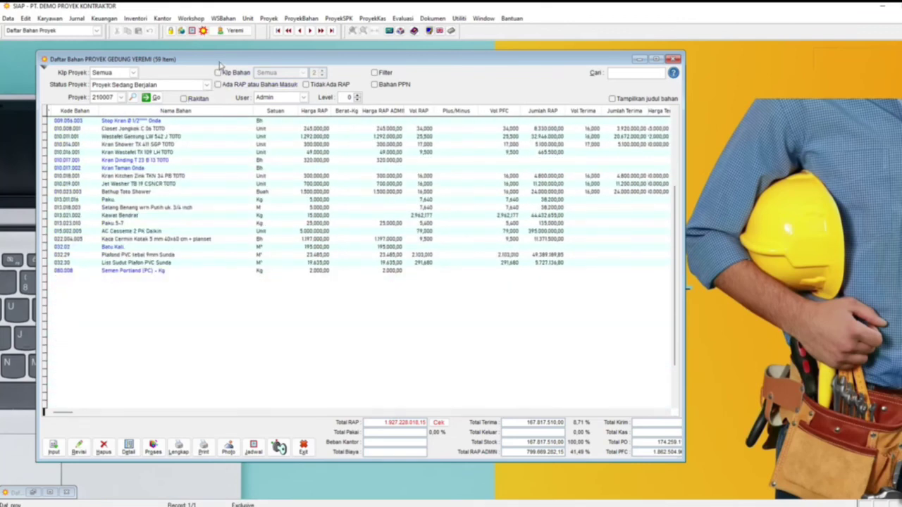
drag(219, 63, 189, 61)
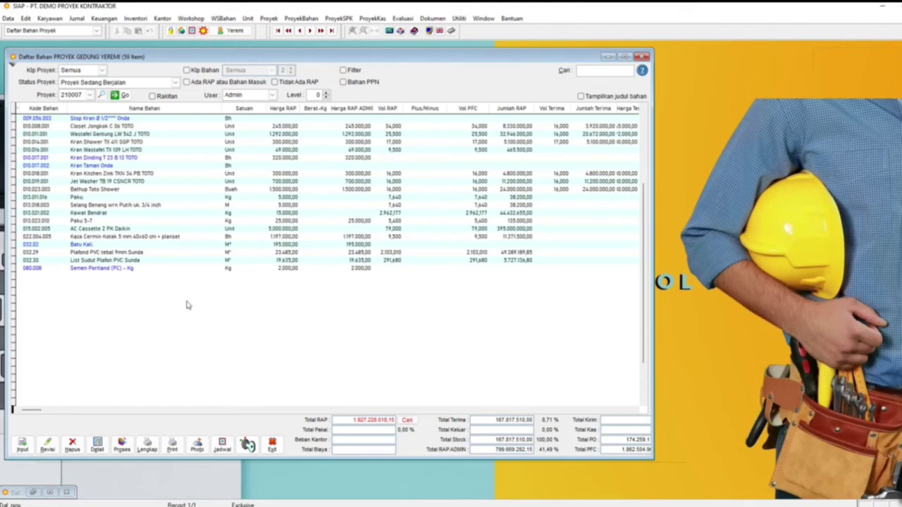
scroll(160, 296, up, 5)
scroll(160, 292, up, 3)
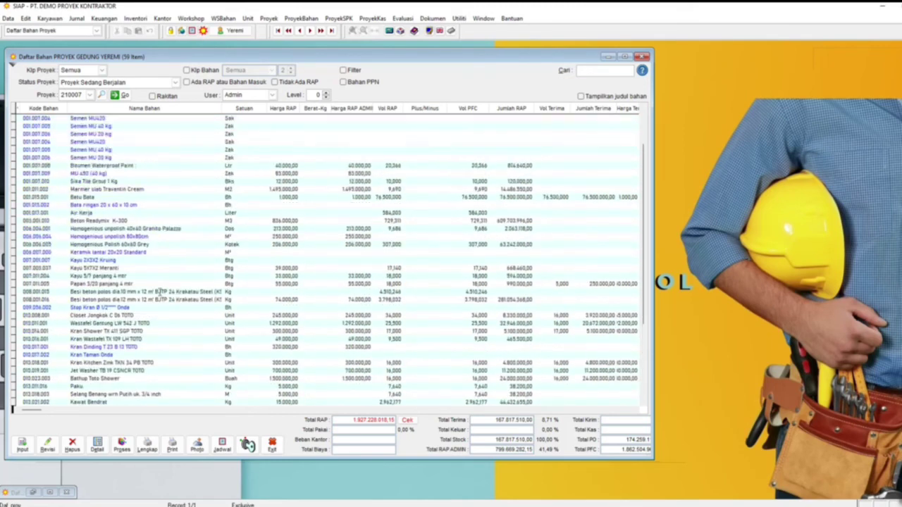
scroll(160, 292, up, 5)
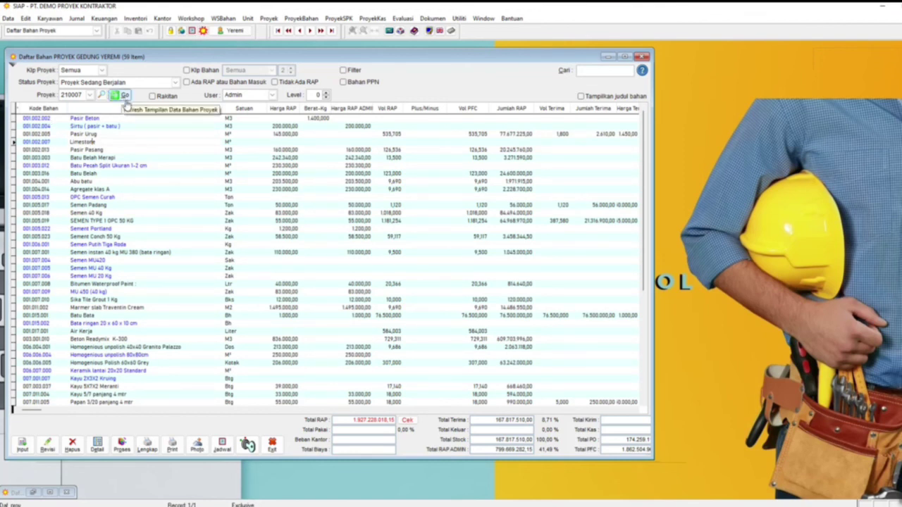
Close the project material list and the minimized project job list (Daftar Pekerjaan Proyek)
click(271, 448)
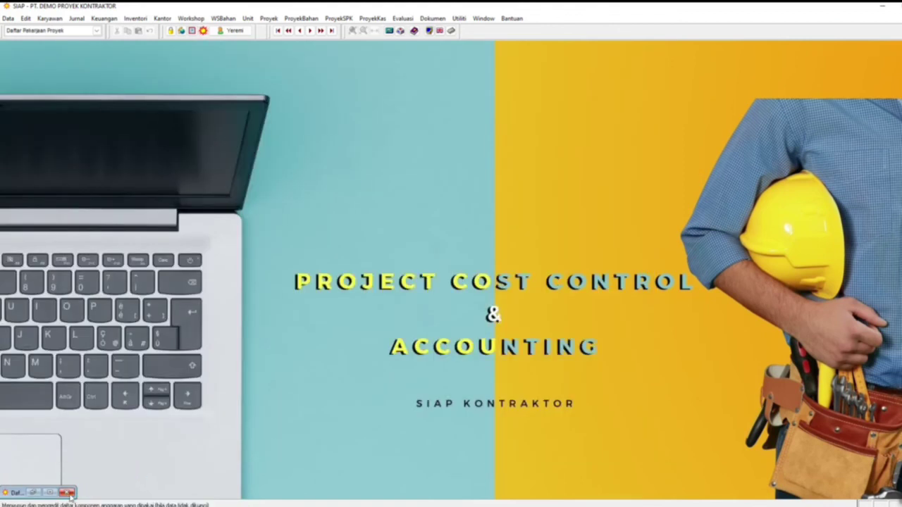
click(71, 496)
click(56, 483)
click(11, 19)
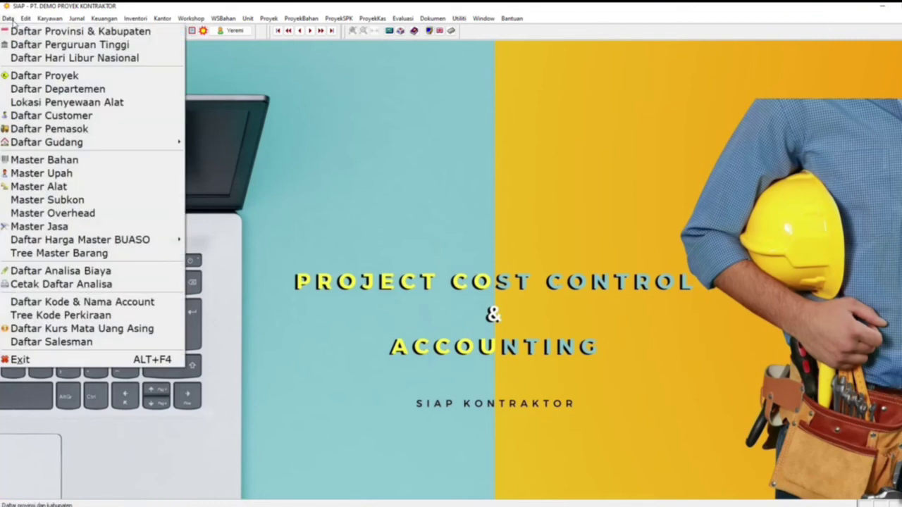
click(107, 272)
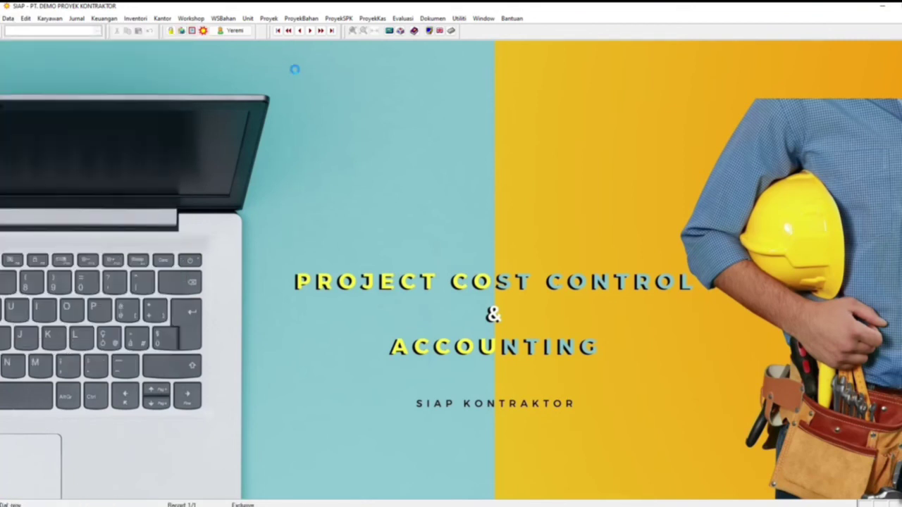
click(275, 19)
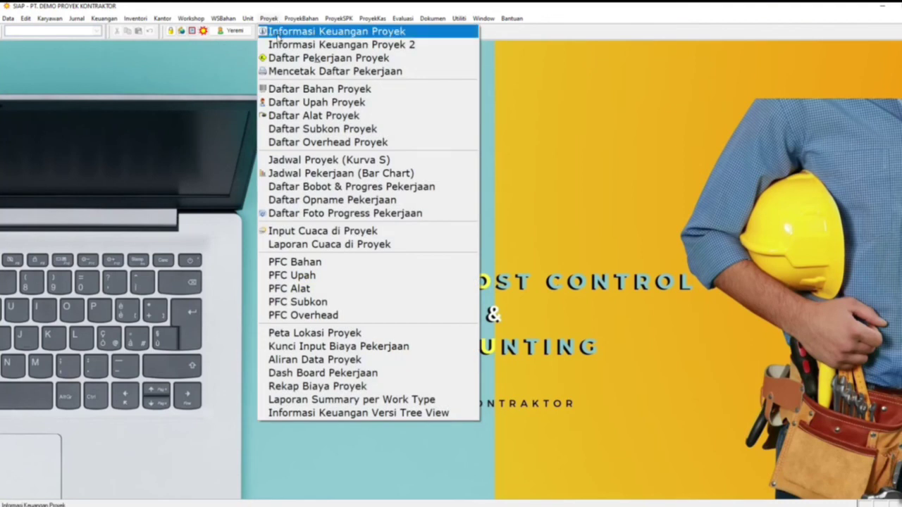
click(298, 143)
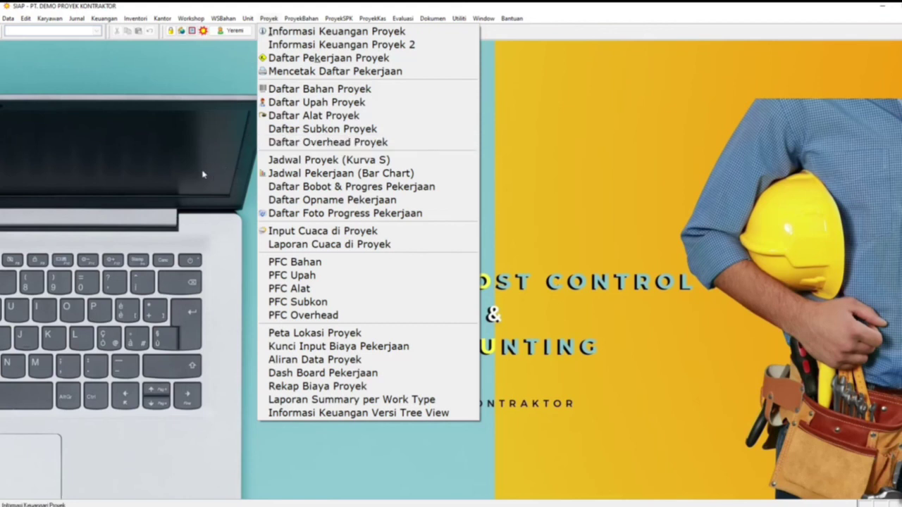